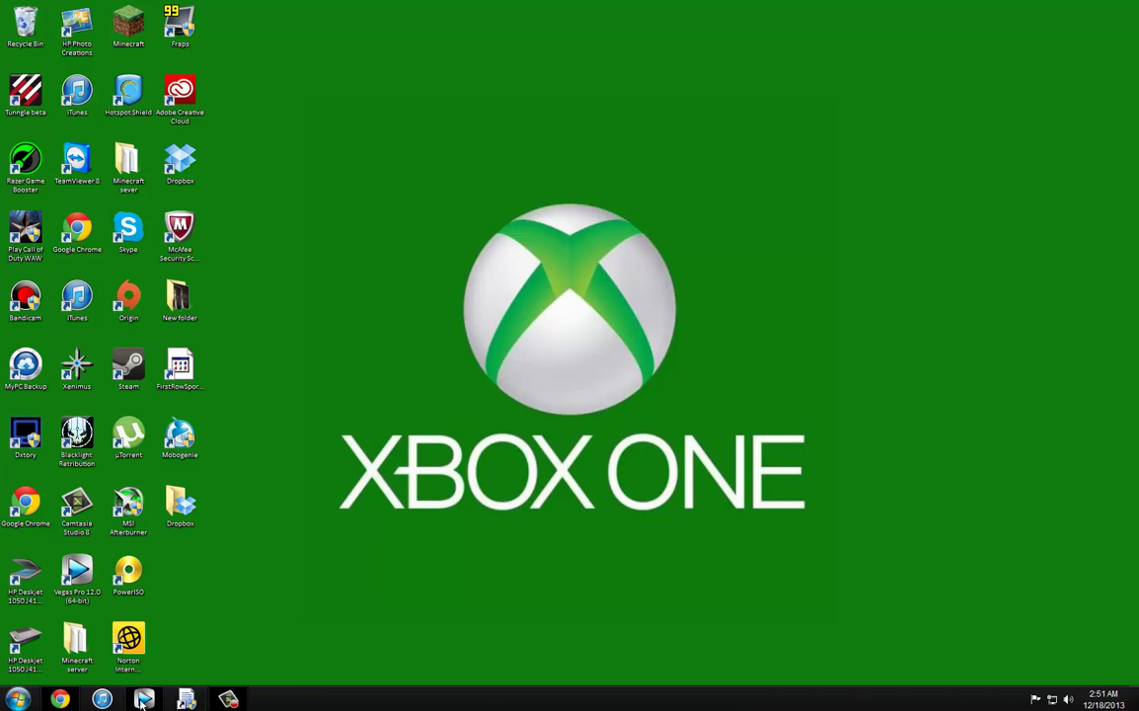
Step: Bring the browser with the Dropbox sign-in page back up at full screen
left_click(60, 699)
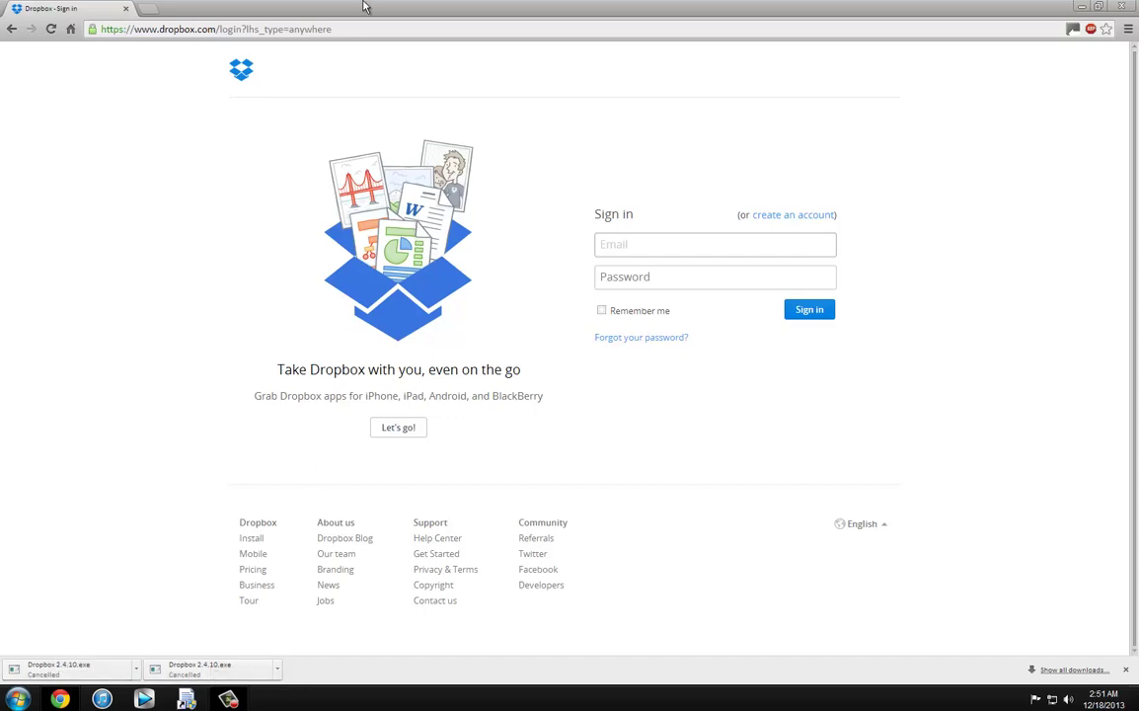
left_click_drag(474, 10, 622, 1)
left_click_drag(272, 5, 208, 2)
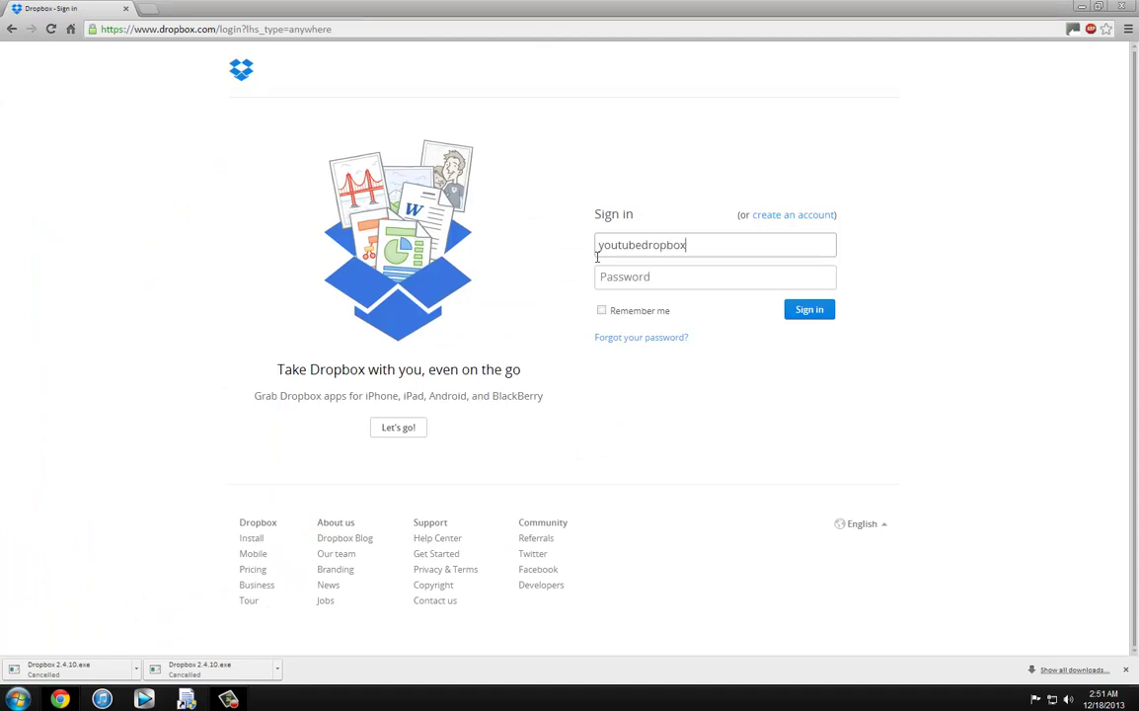
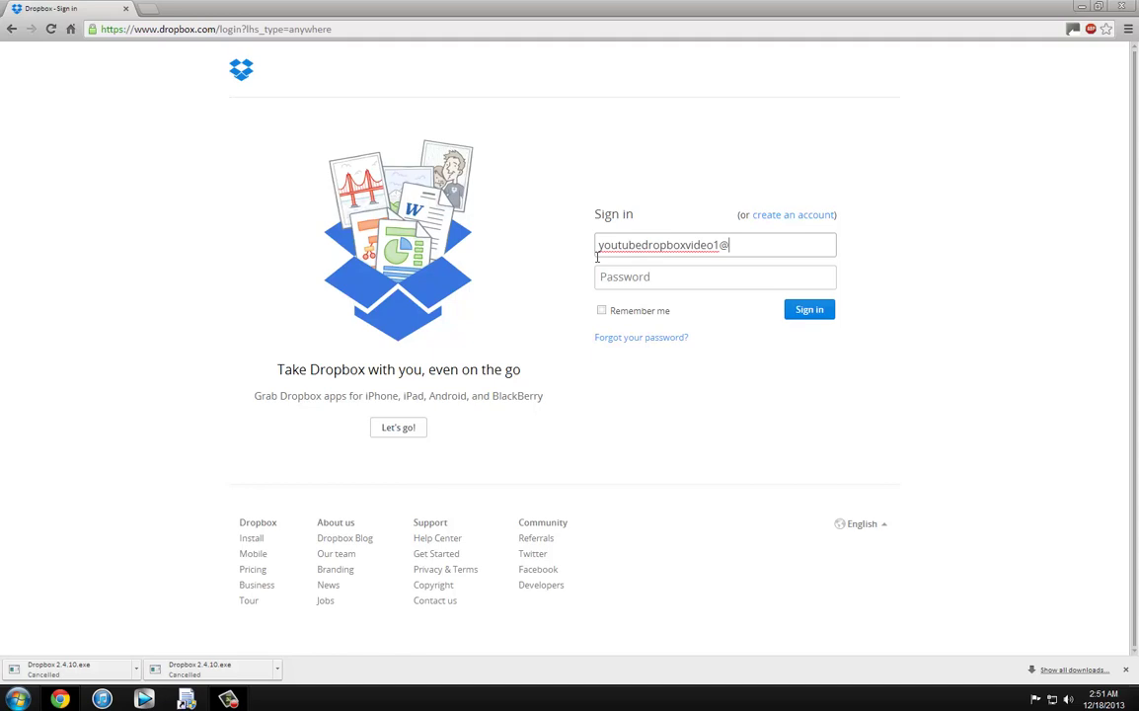
Step: Enter the account's outlook.com email and password and sign in to Dropbox
key("Tab")
type("**")
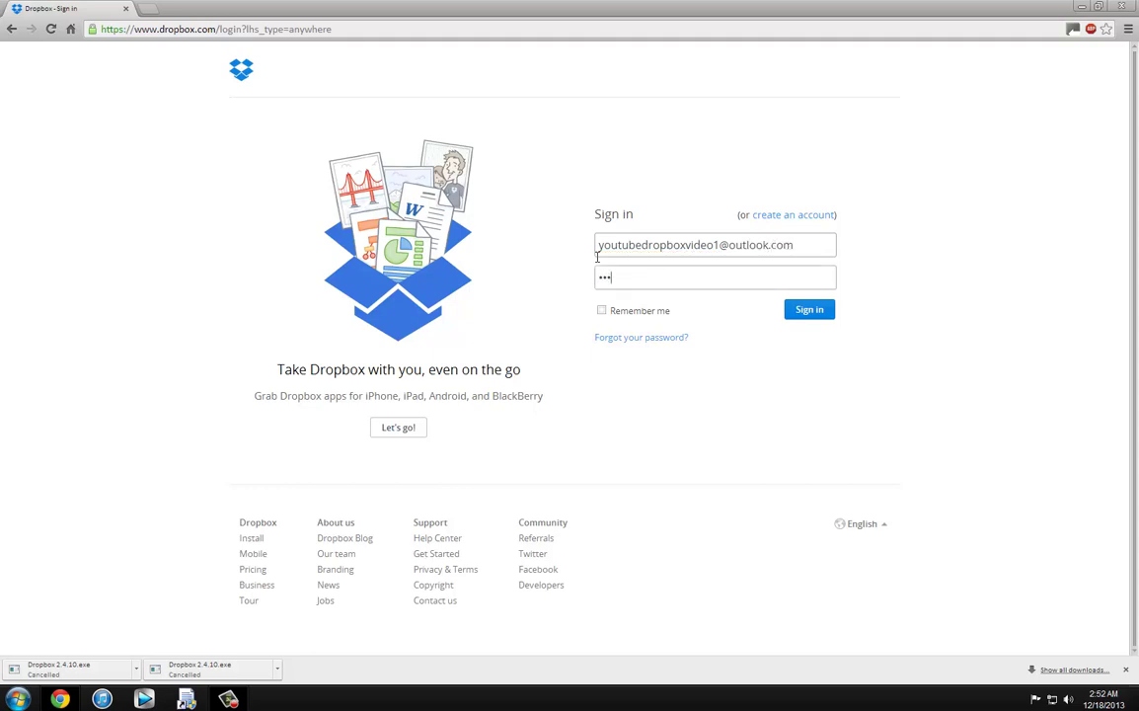
type("******")
left_click(808, 309)
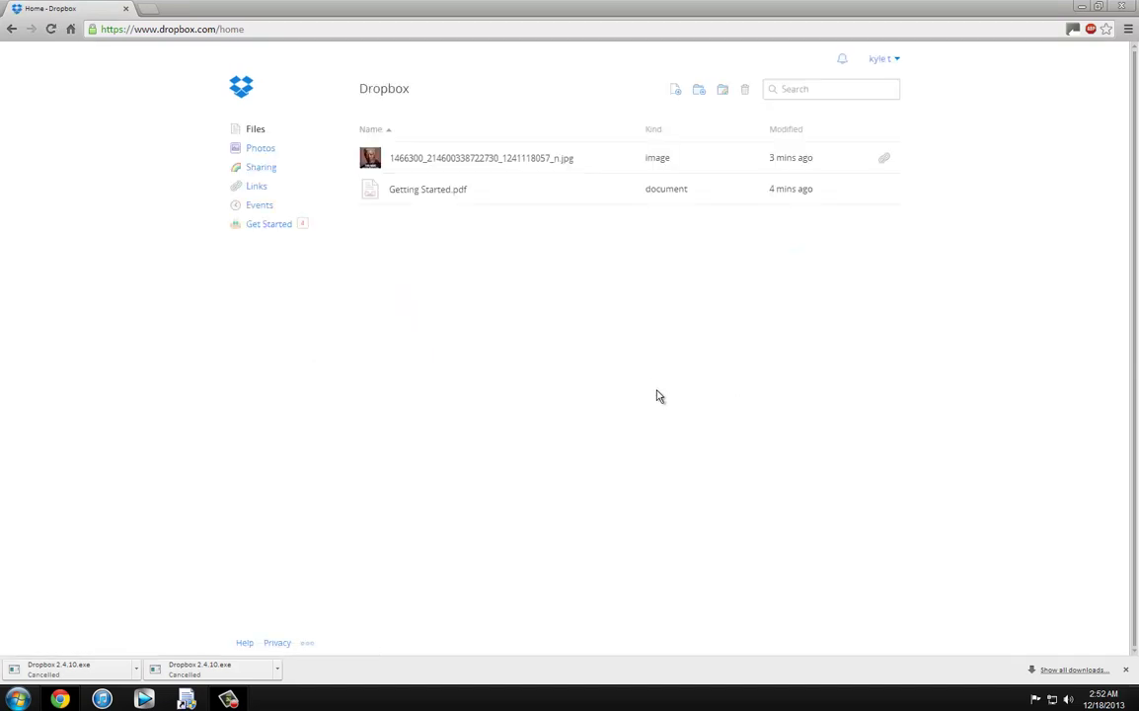
left_click(675, 92)
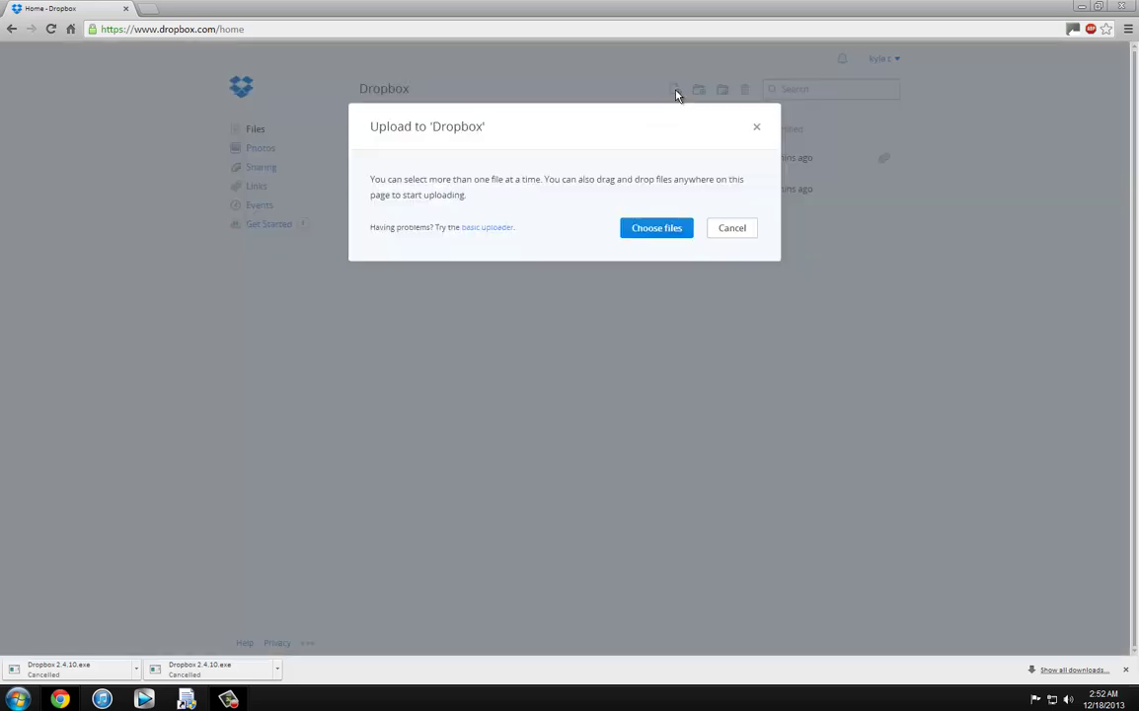
left_click(650, 231)
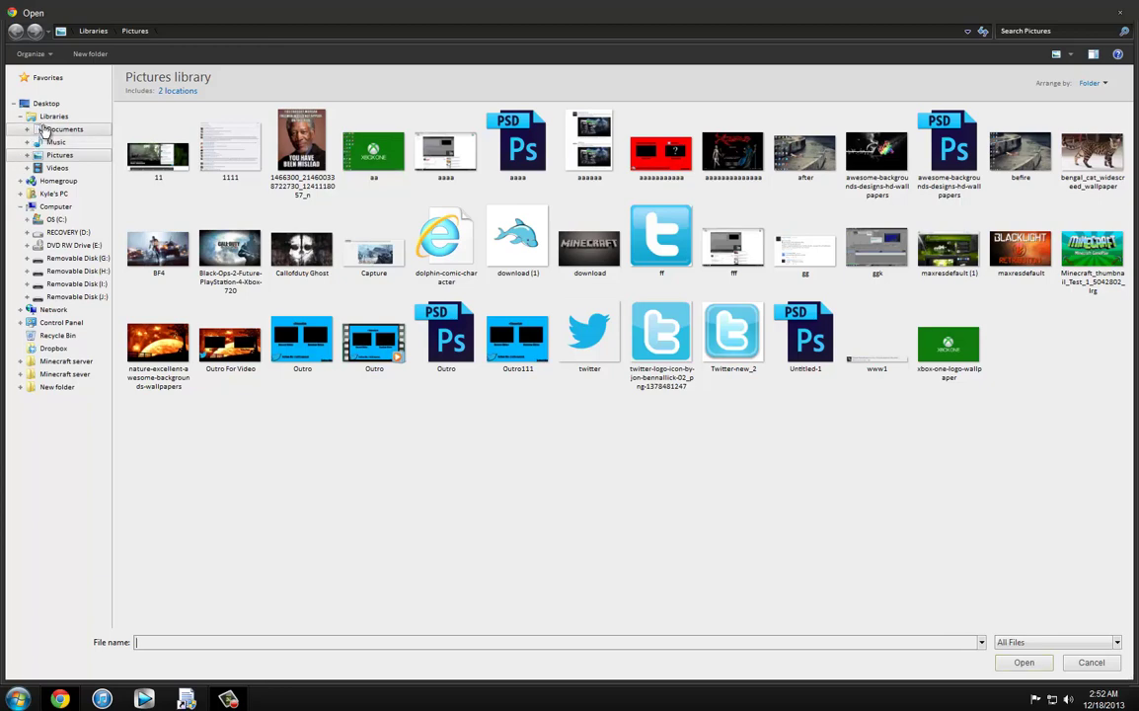
left_click(63, 130)
double_click(149, 227)
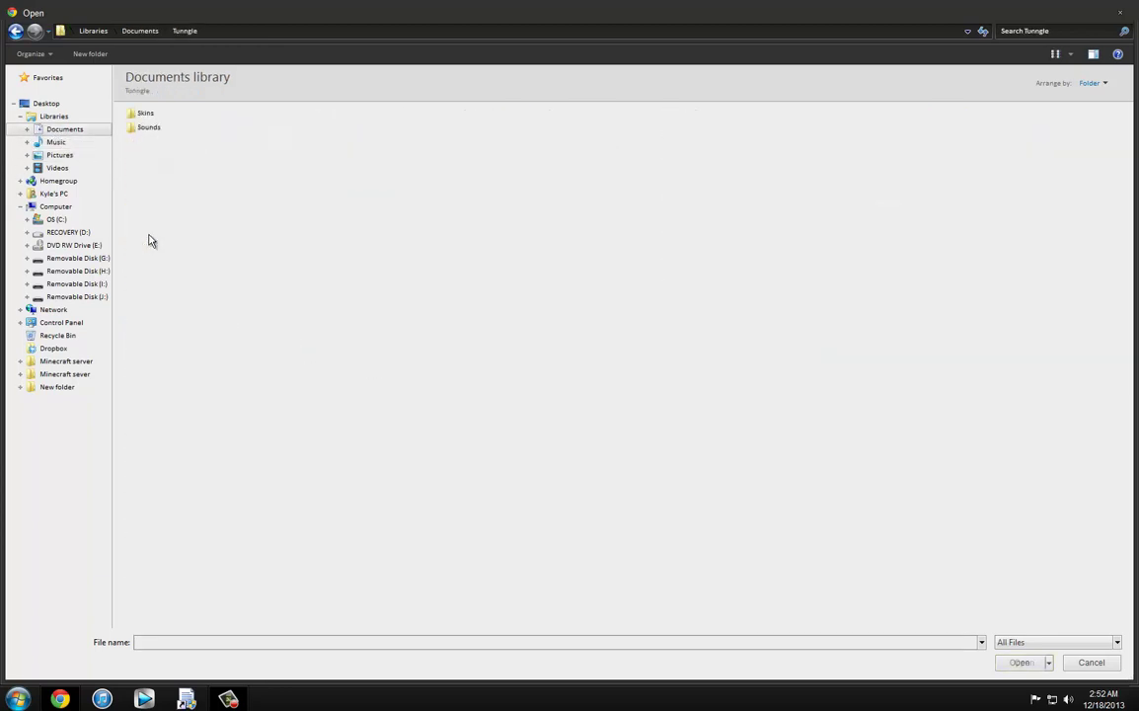
left_click(15, 30)
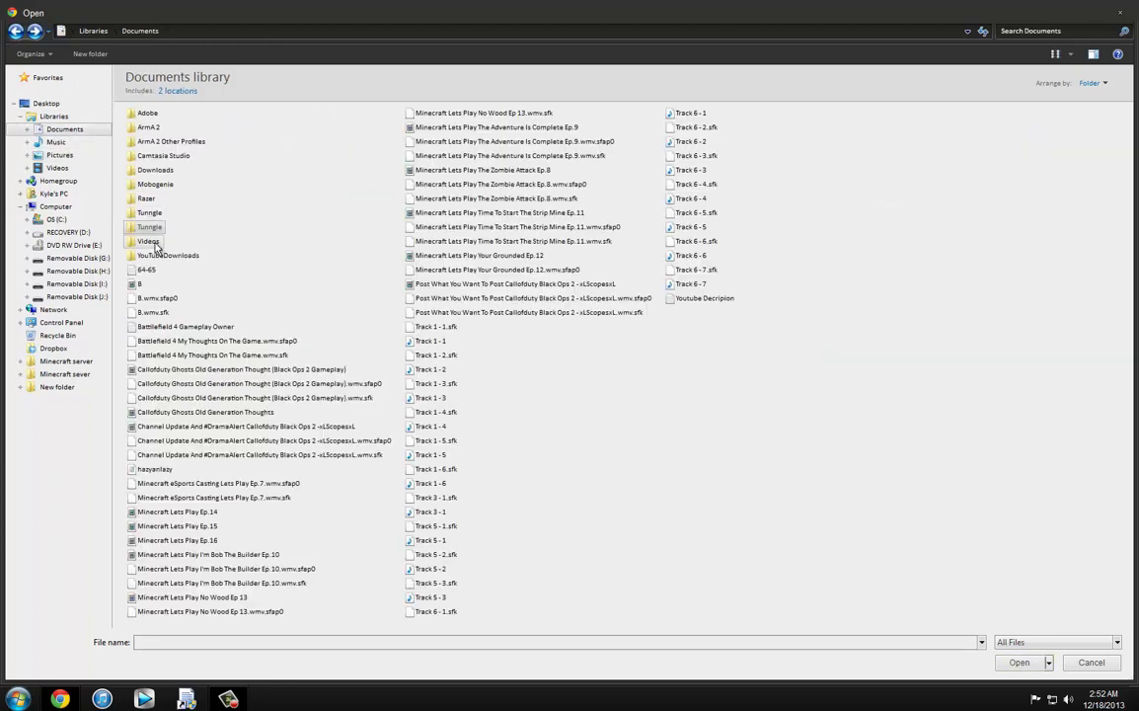
double_click(148, 241)
left_click(173, 330)
double_click(173, 333)
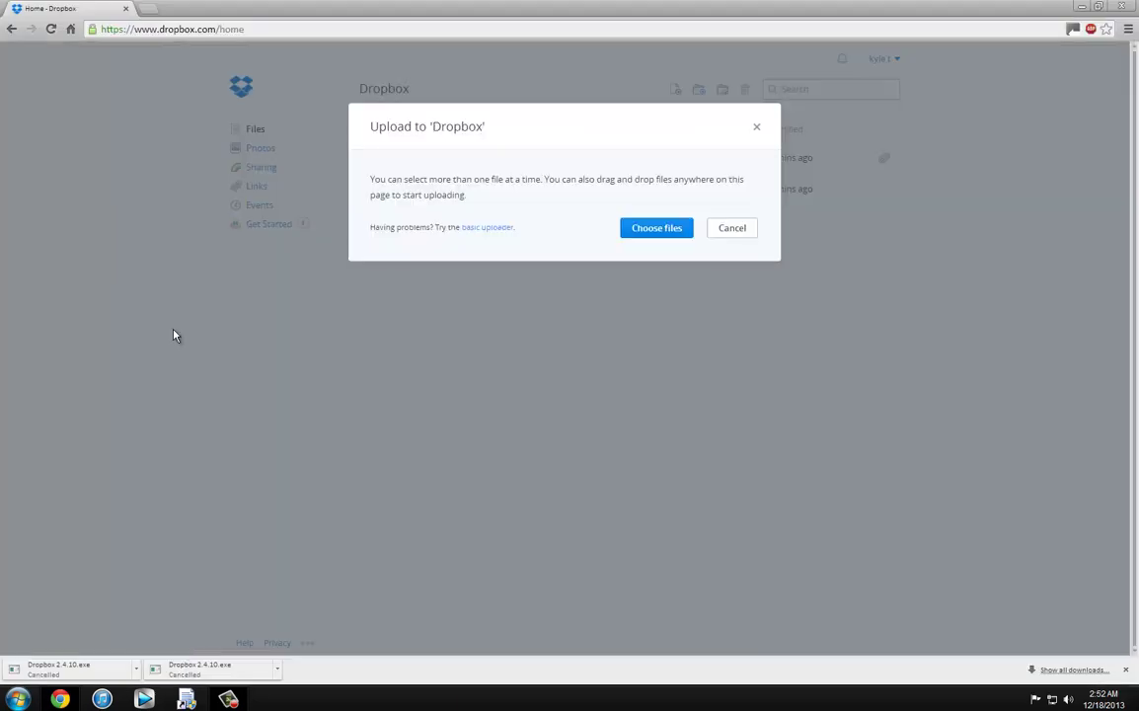
Step: Add download.jpg and twitter.png from the Pictures library to the upload
left_click(443, 223)
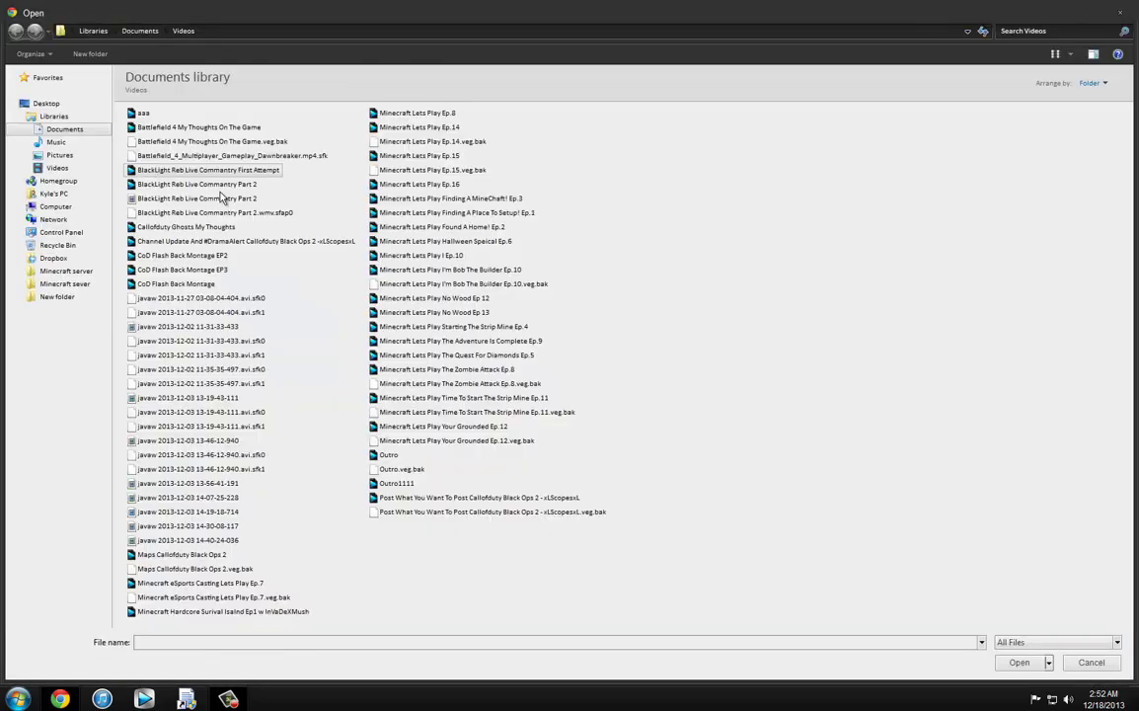
left_click(69, 142)
left_click(79, 156)
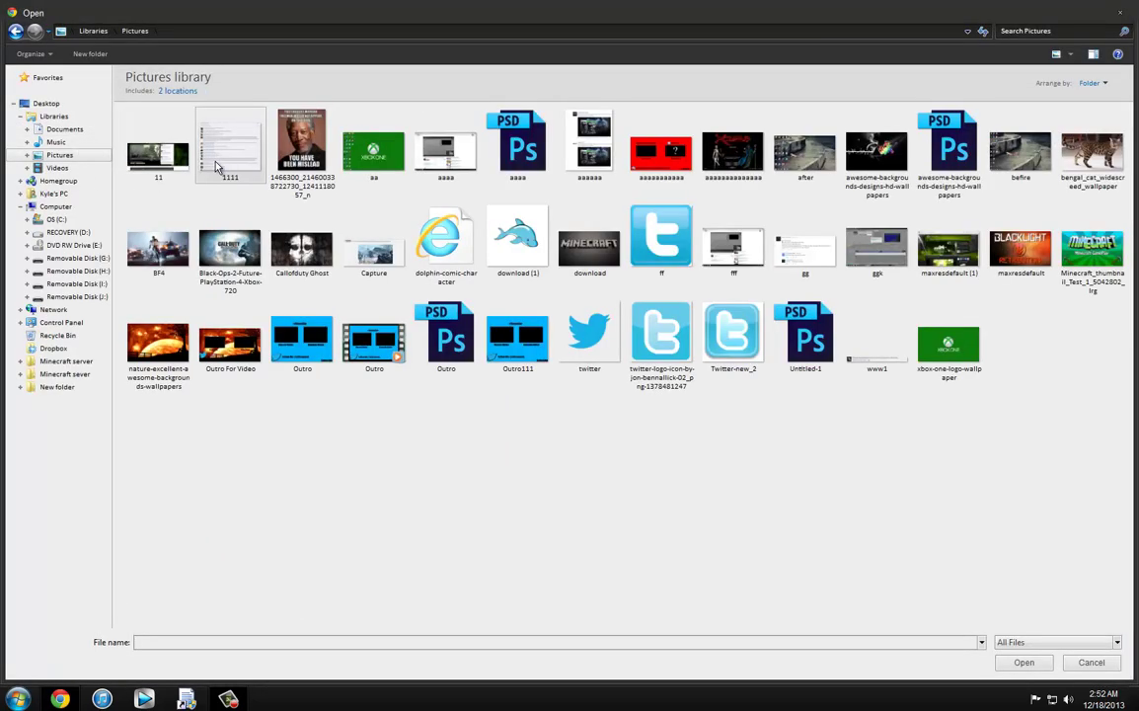
double_click(548, 235)
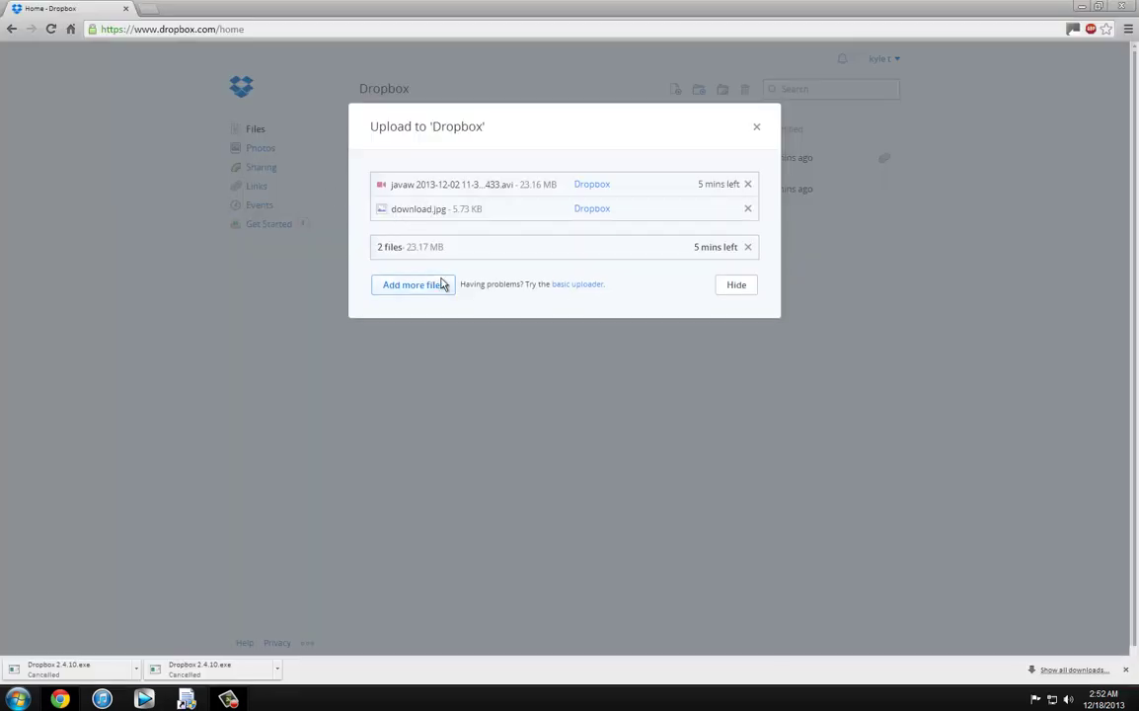
left_click(434, 286)
double_click(594, 341)
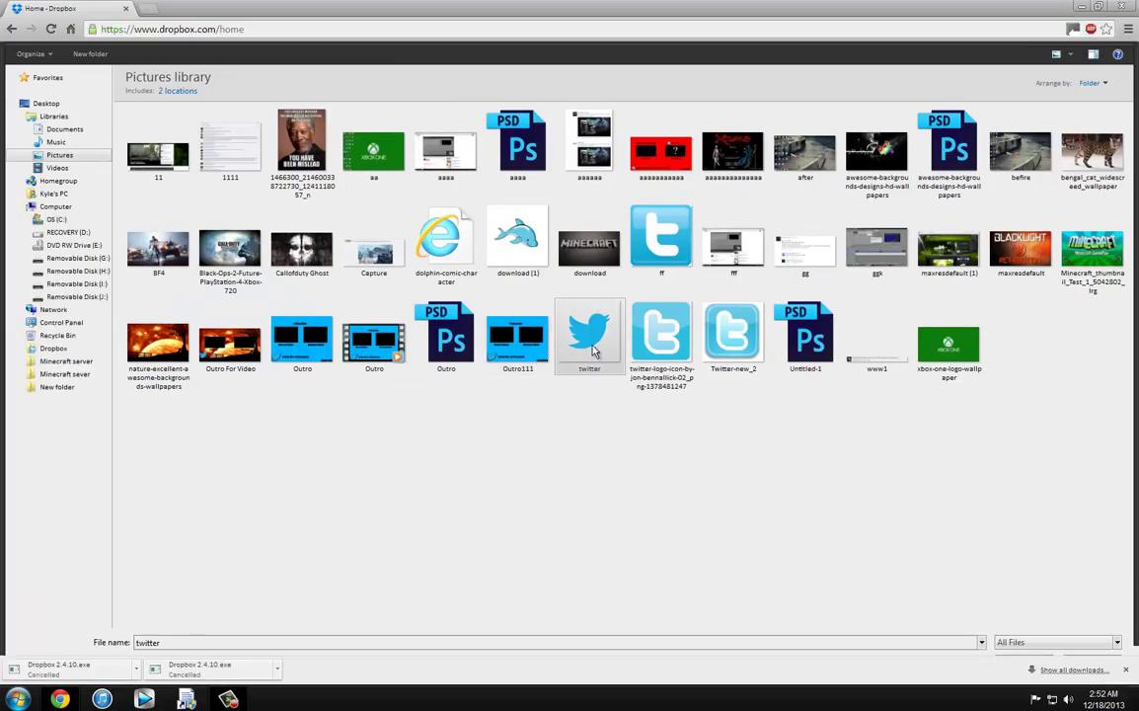
Step: Add xLScopesxL.ArmA2OAProfile from the ArmA 2 Other Profiles folder to the upload
left_click(445, 314)
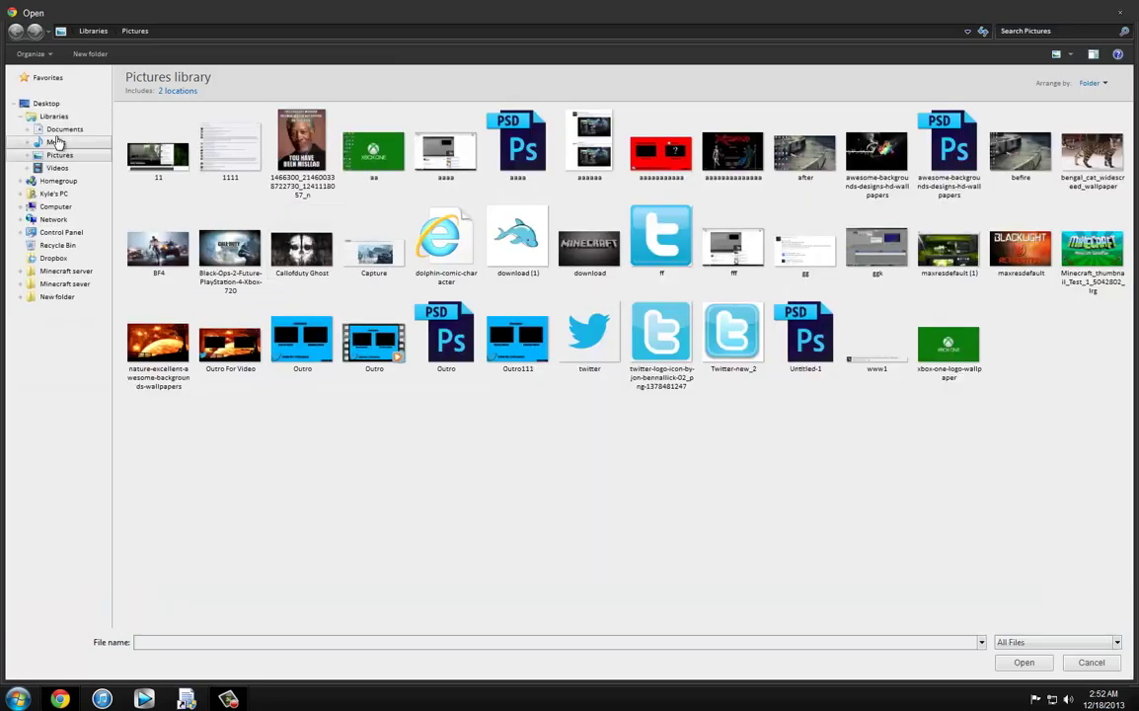
left_click(57, 142)
left_click(61, 130)
double_click(140, 143)
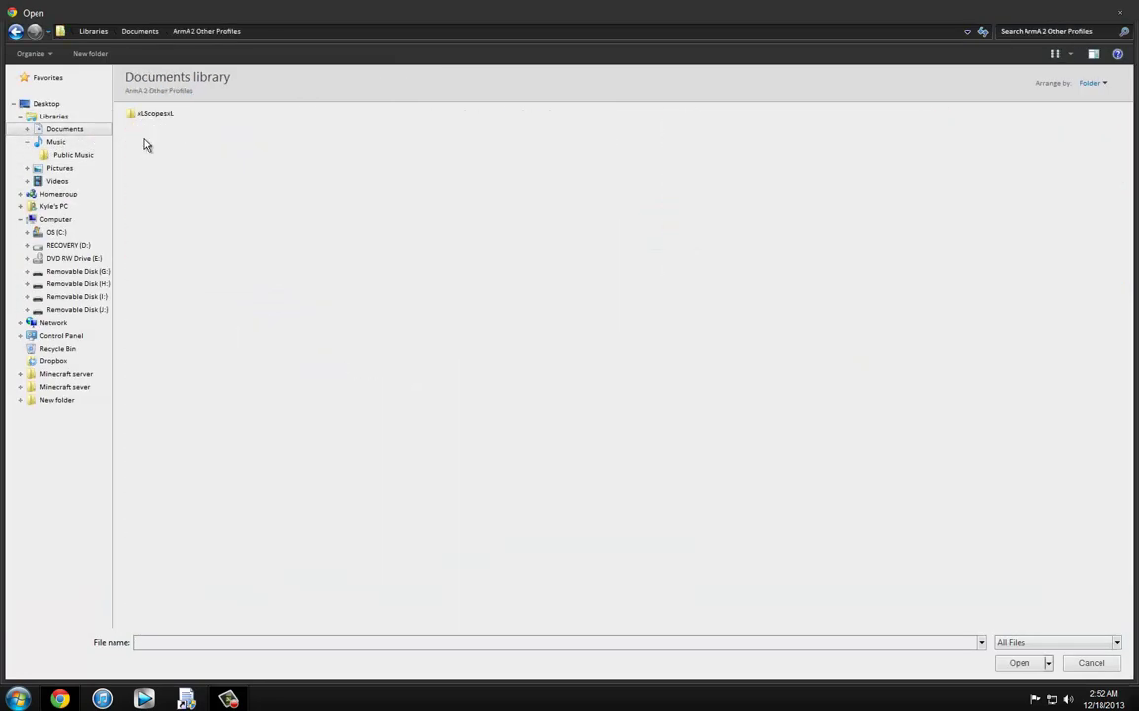
double_click(148, 116)
left_click(162, 143)
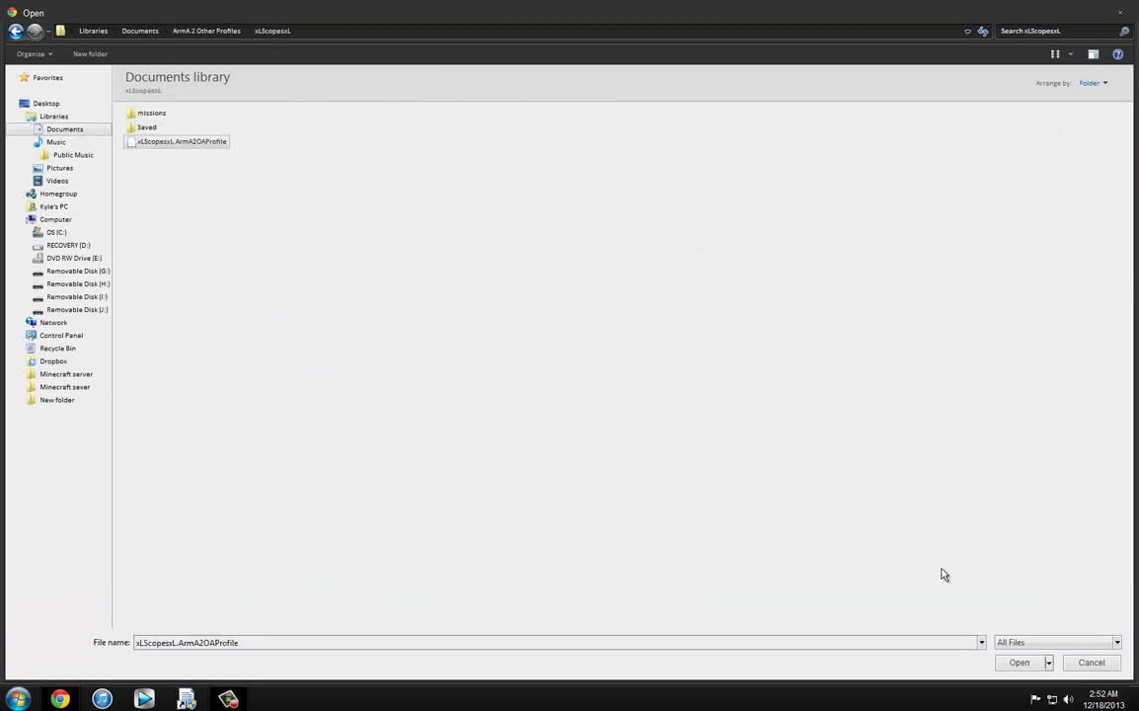
left_click(1021, 662)
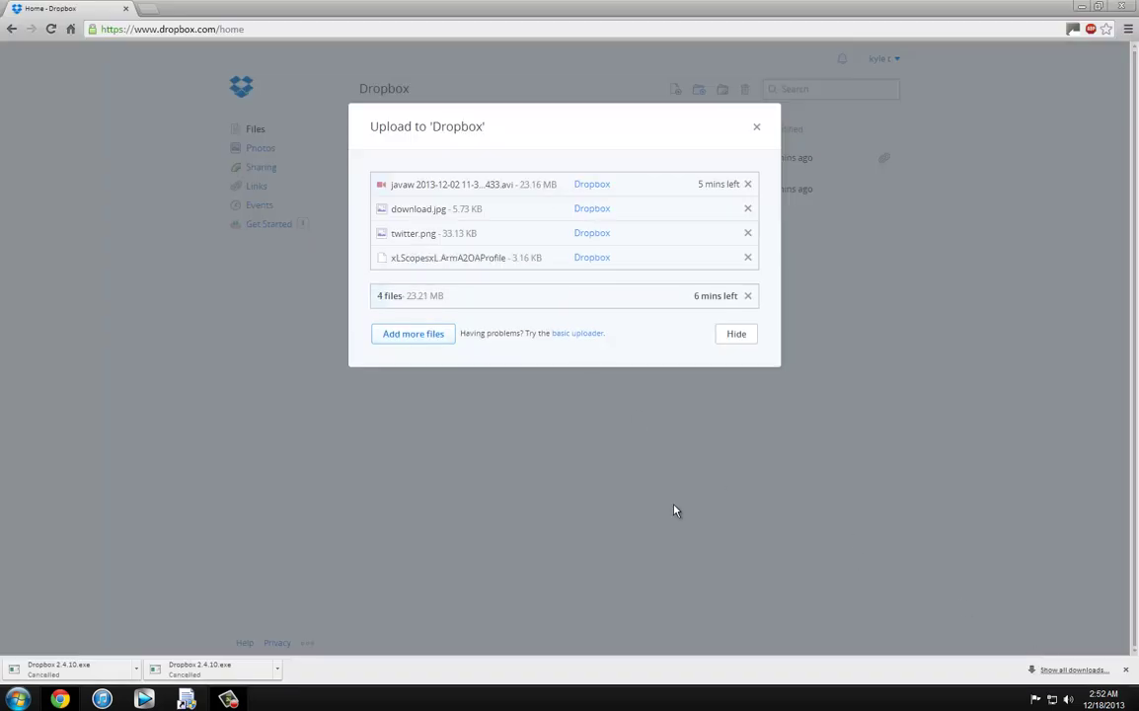
Step: Finish the upload and deselect the newly uploaded files
left_click(228, 699)
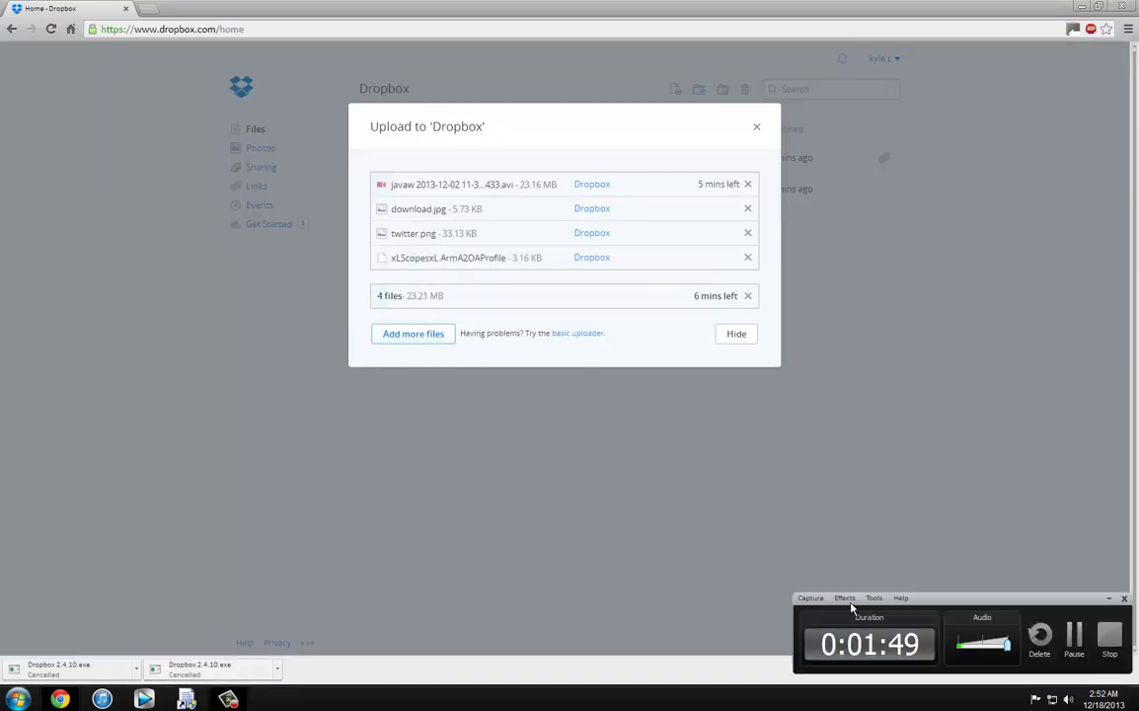
left_click(1065, 646)
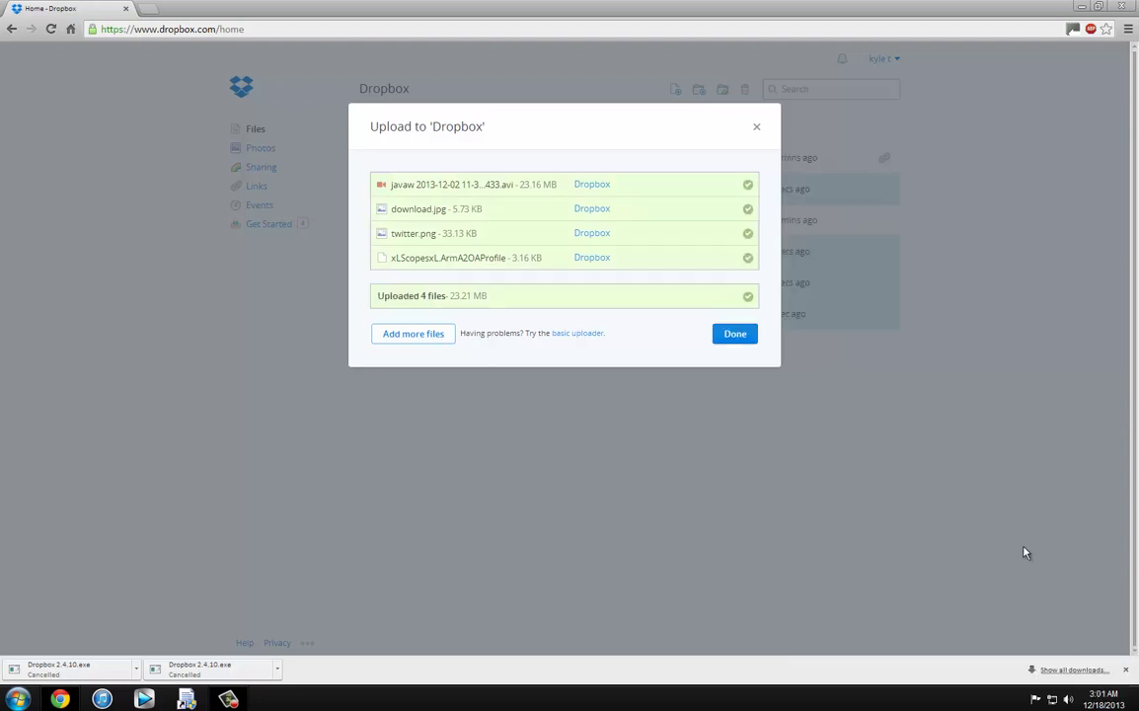
left_click(734, 333)
left_click(1041, 342)
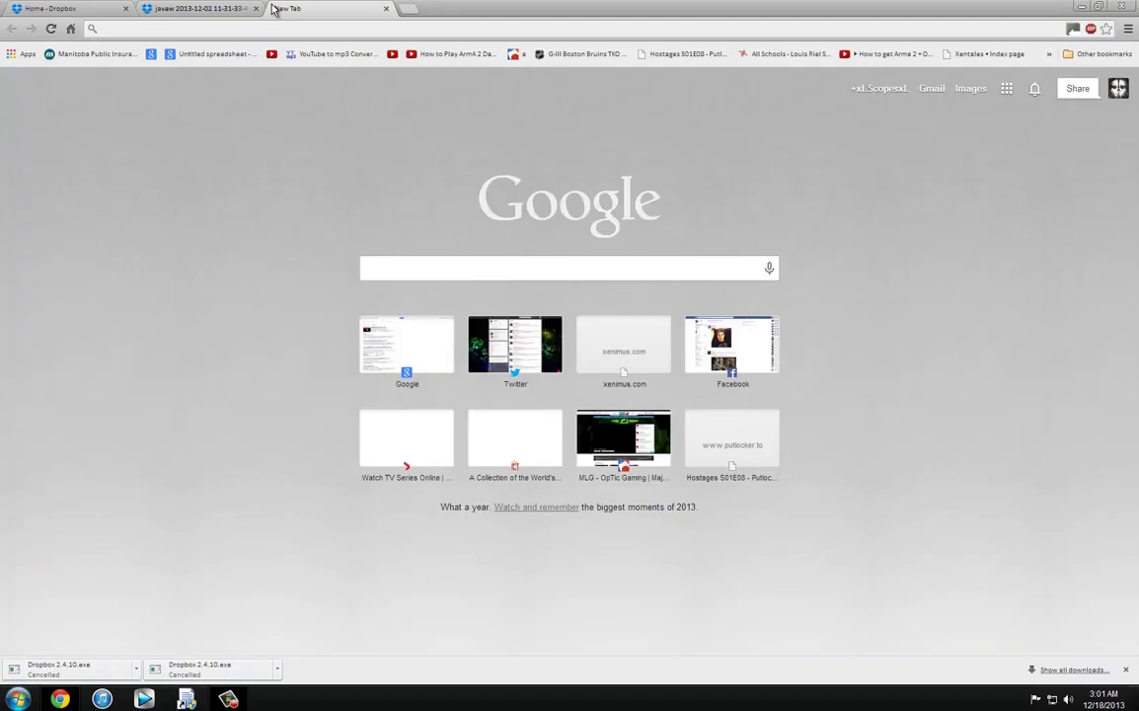
Step: Go to hotmail and sign in with the outlook.com account email and password
type("hot")
key("Return")
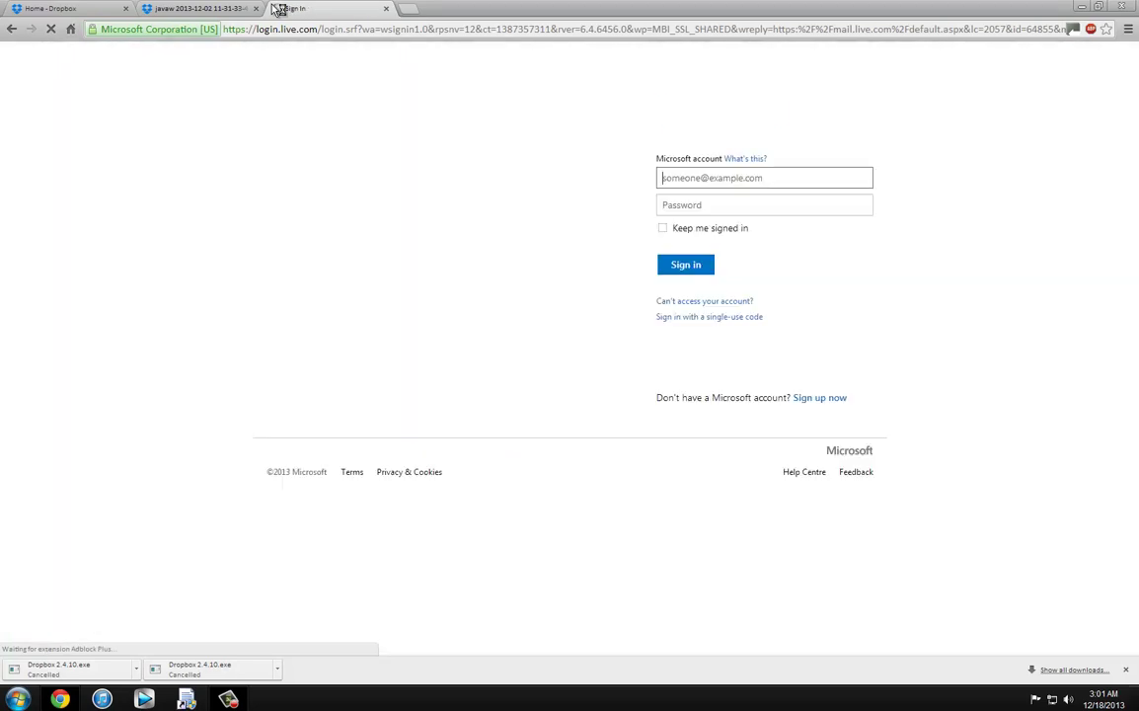
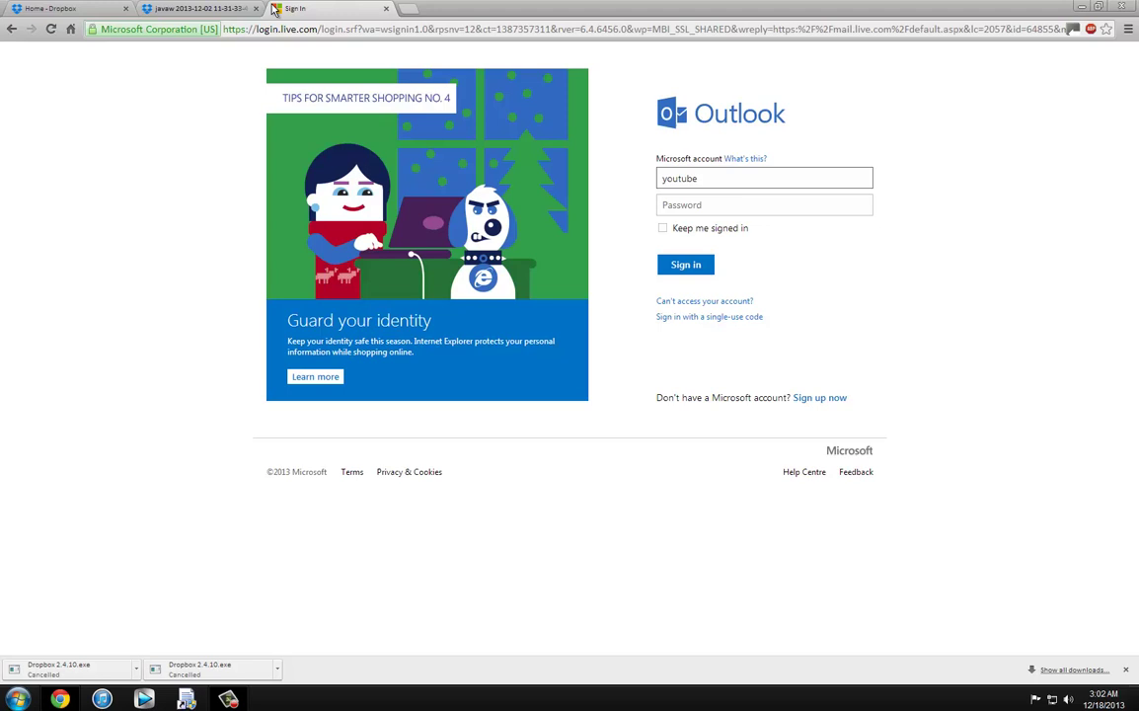
key("Tab")
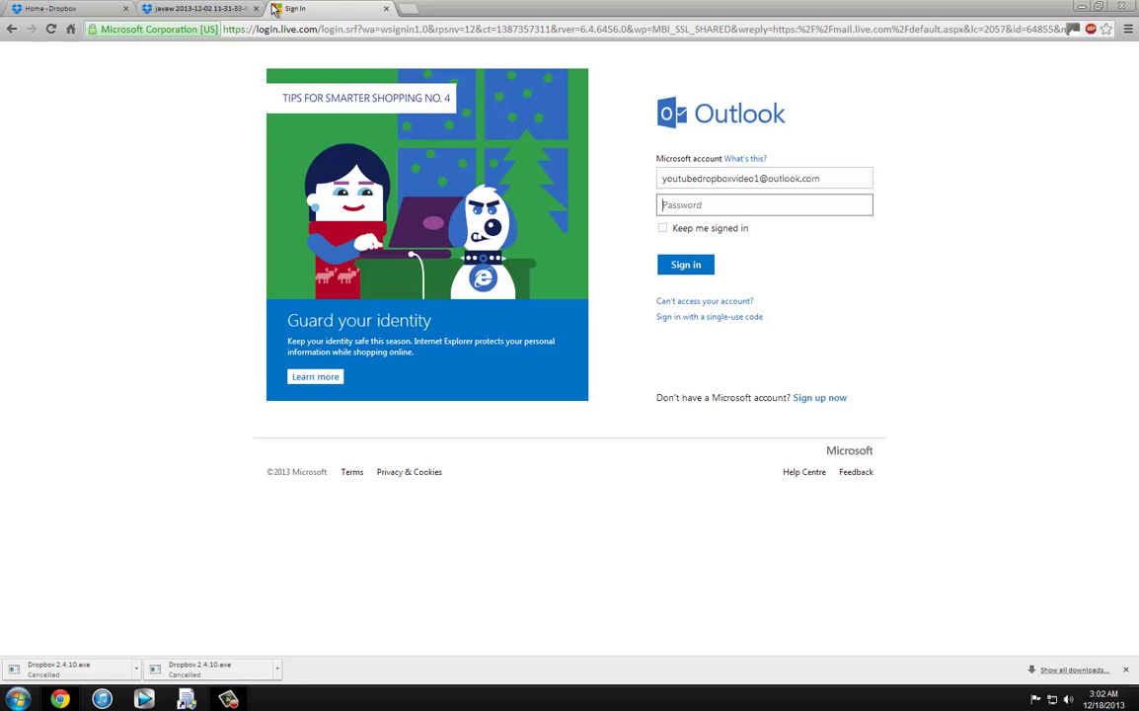
type("•")
key("Return")
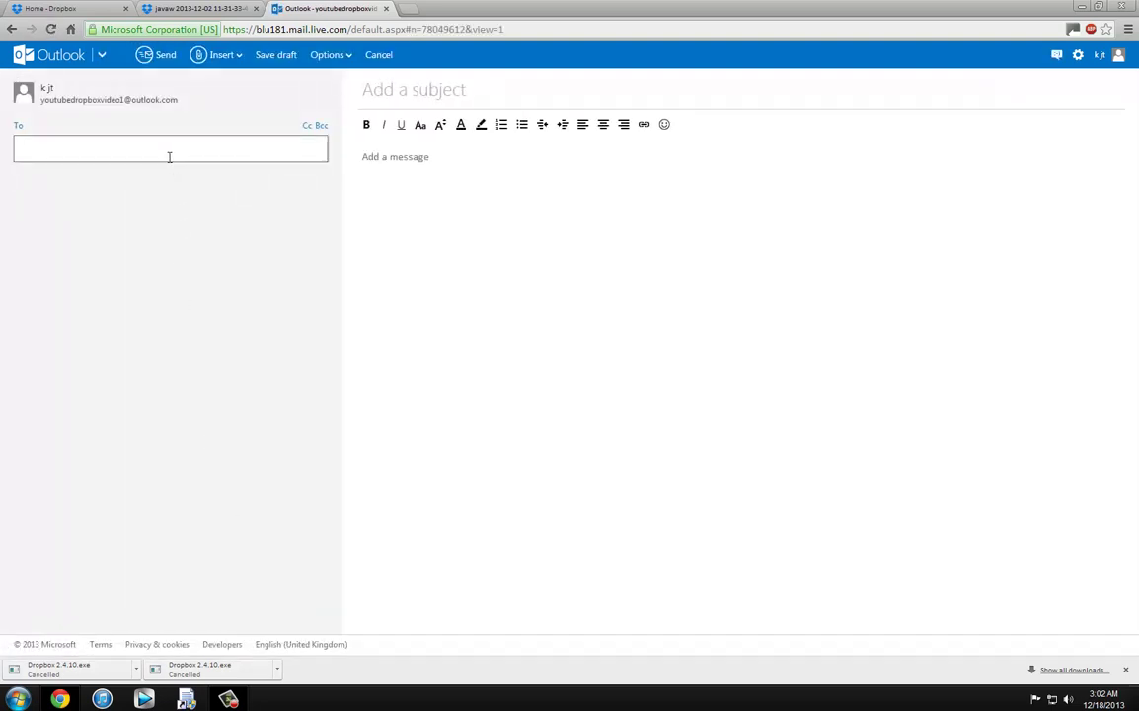
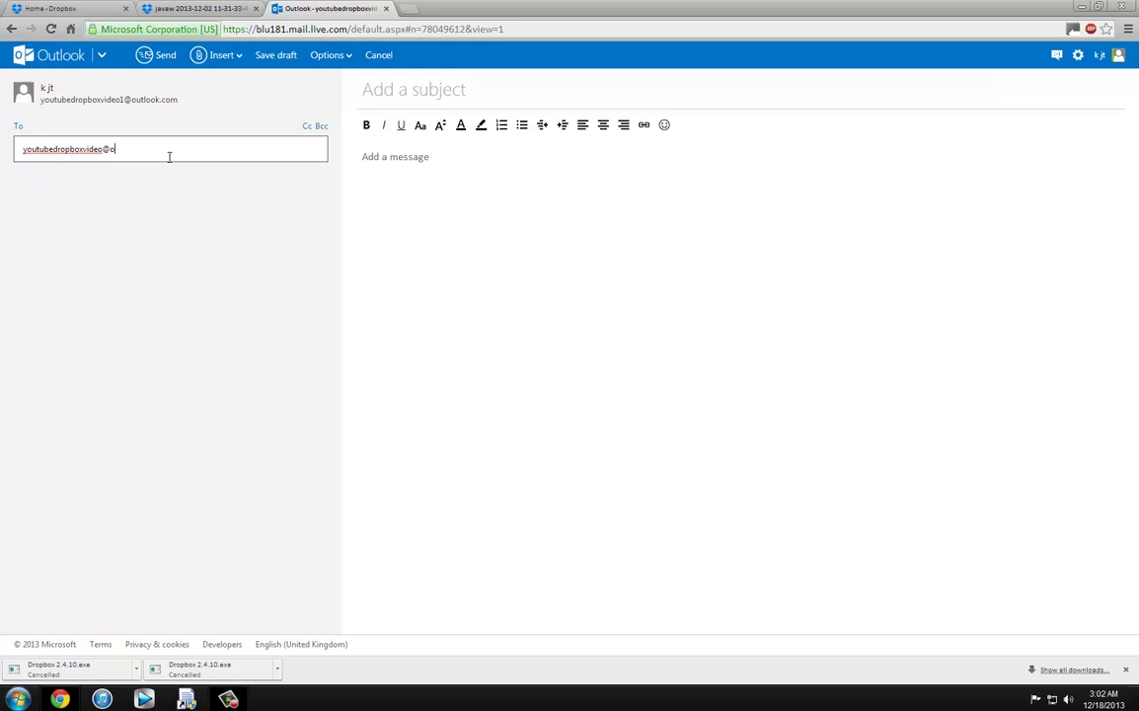
Step: Address the new email to the recipient's outlook.com account
key("Return")
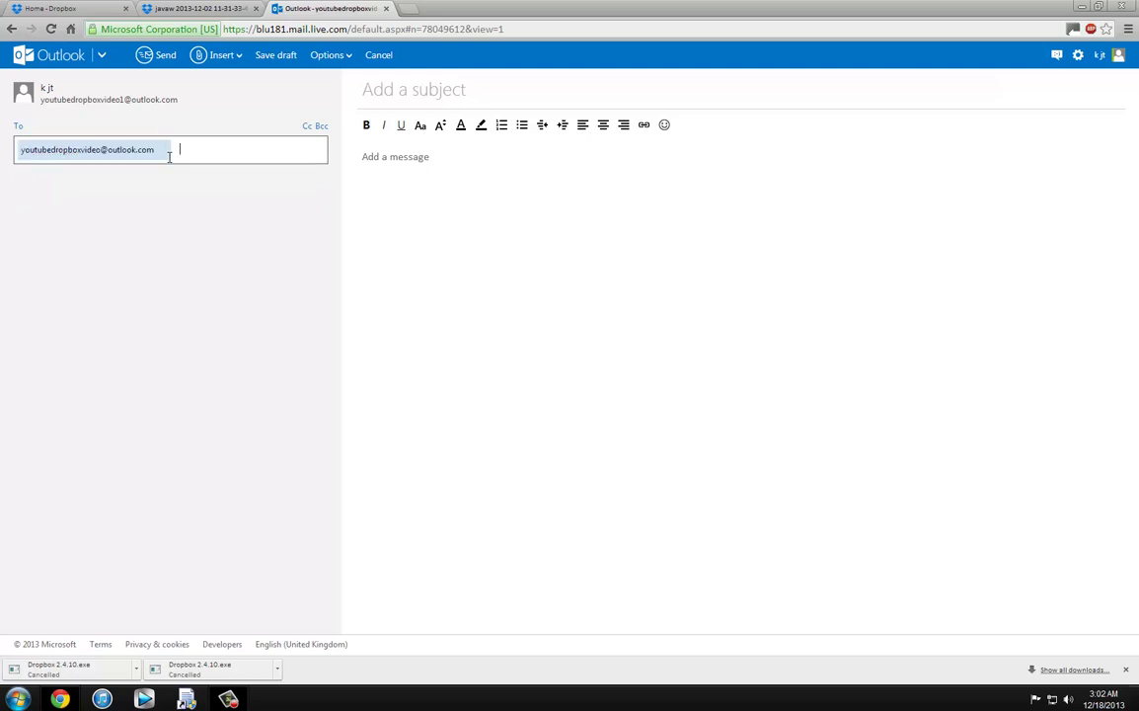
key("Tab")
Step: Paste the Dropbox video link into the body and add the subject 'dropbox video'
left_click(422, 170)
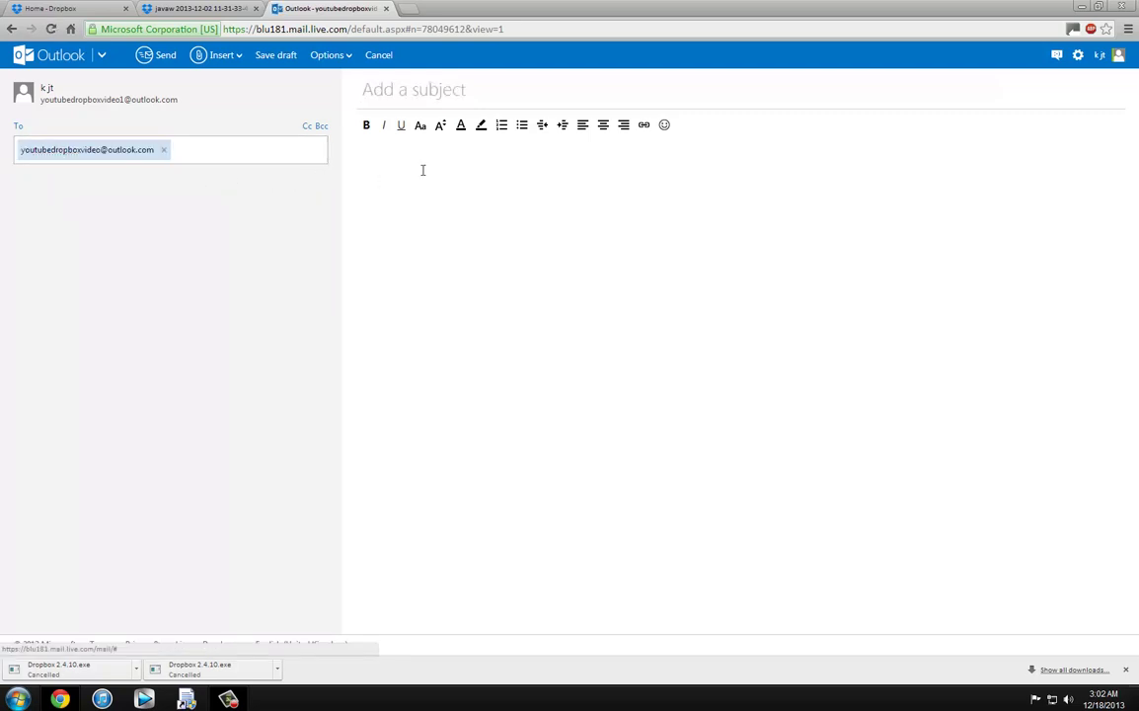
right_click(444, 170)
left_click(472, 242)
left_click(434, 98)
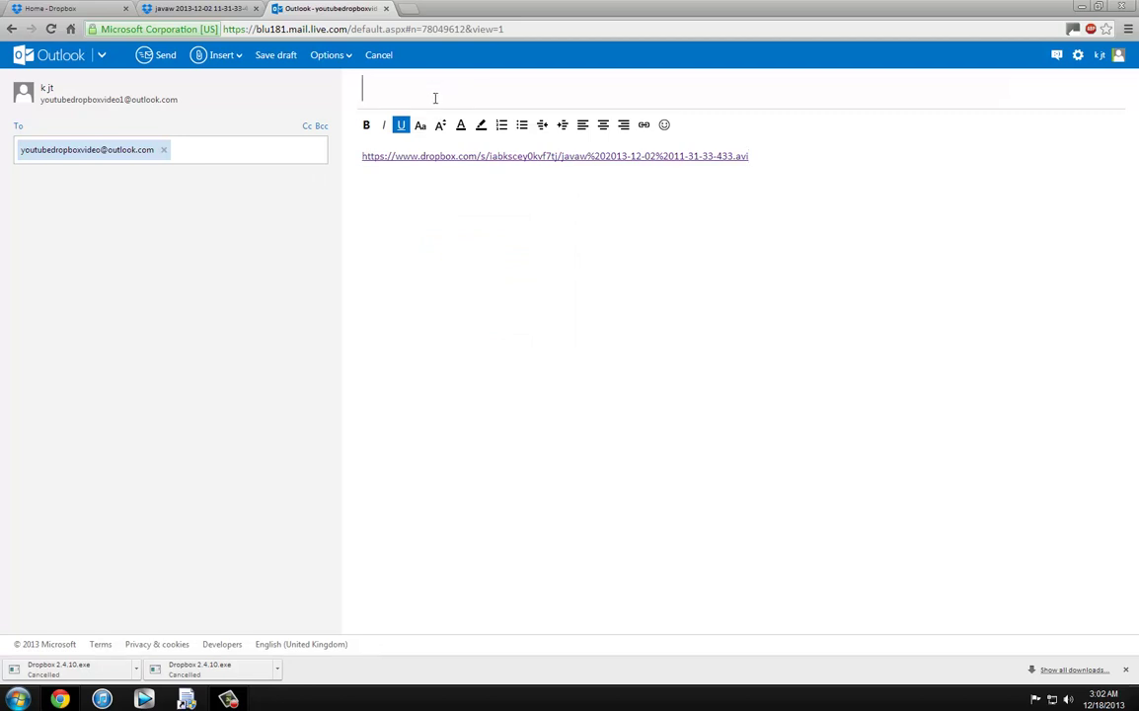
type("drop")
type("vid")
Step: Send the email past the junk-mail character check, then return to the inbox
left_click(141, 56)
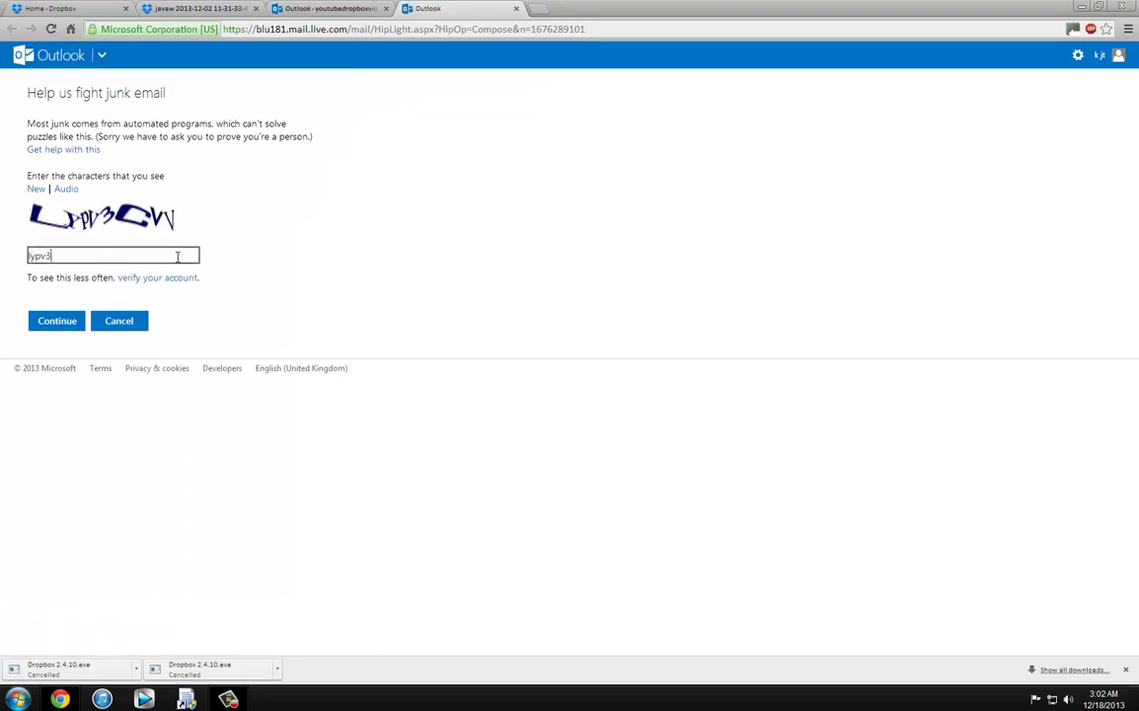
left_click(53, 322)
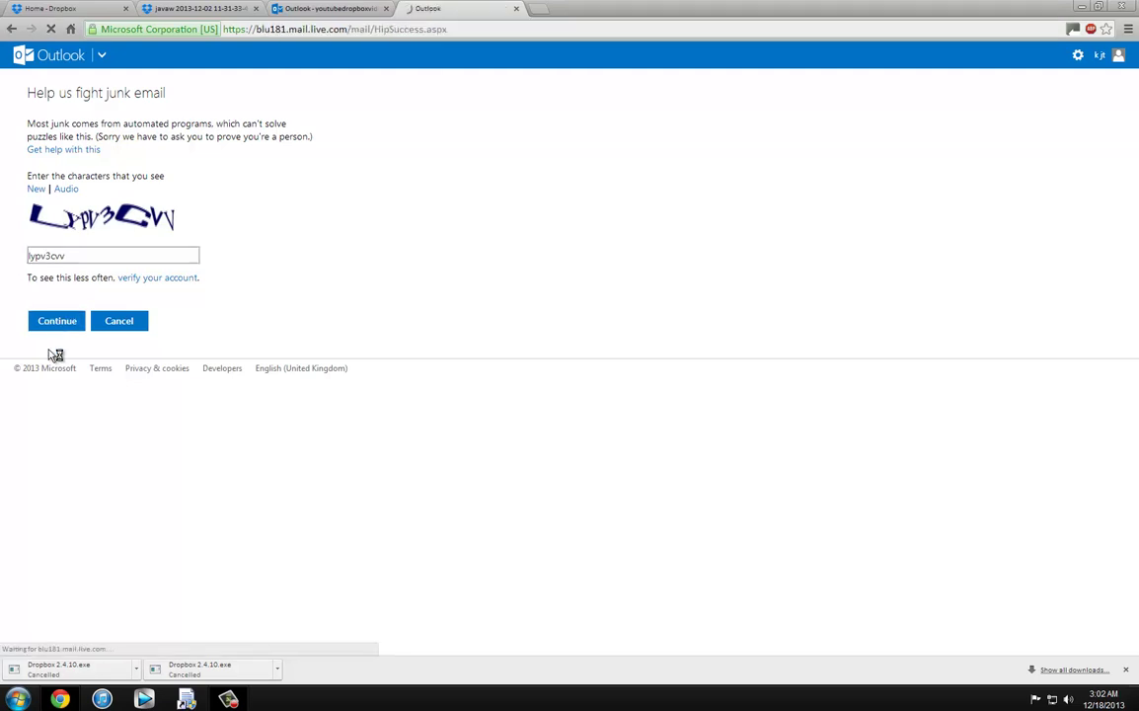
left_click(49, 185)
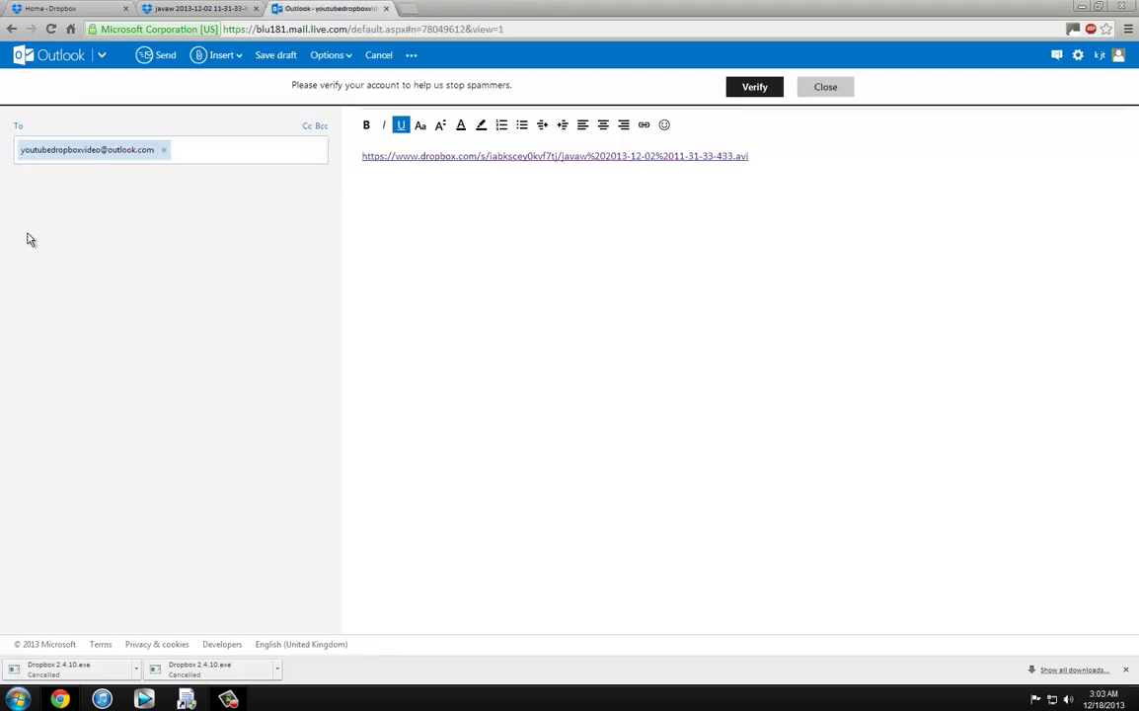
left_click(153, 56)
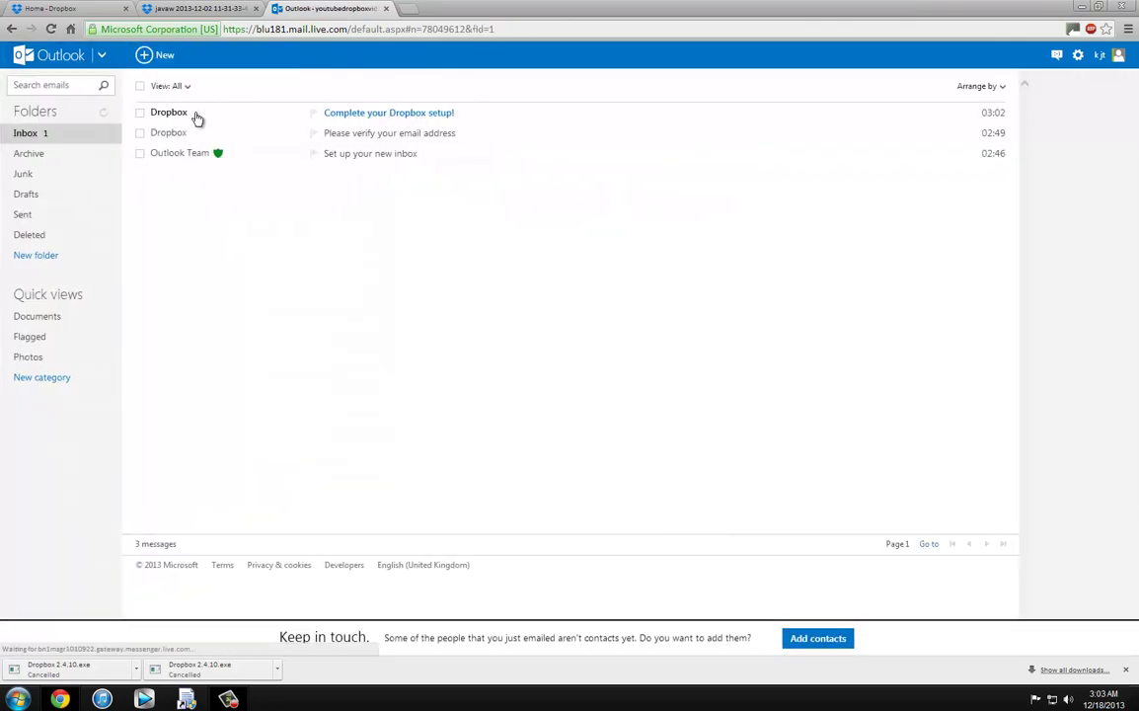
left_click(198, 116)
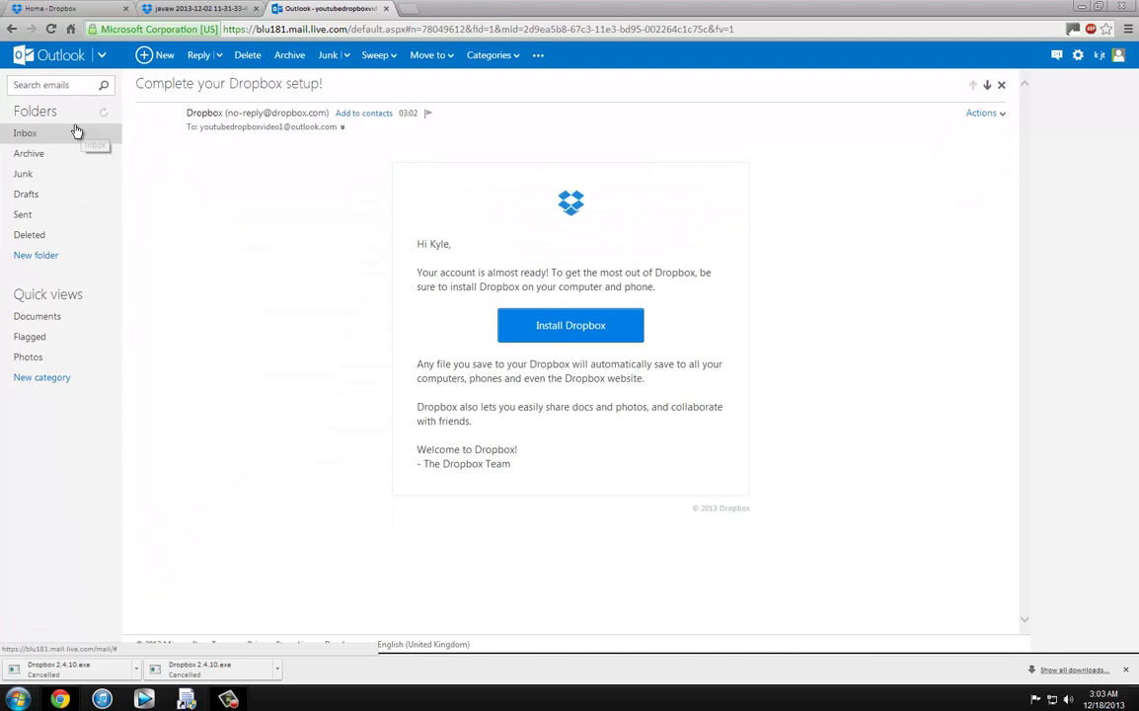
left_click(76, 132)
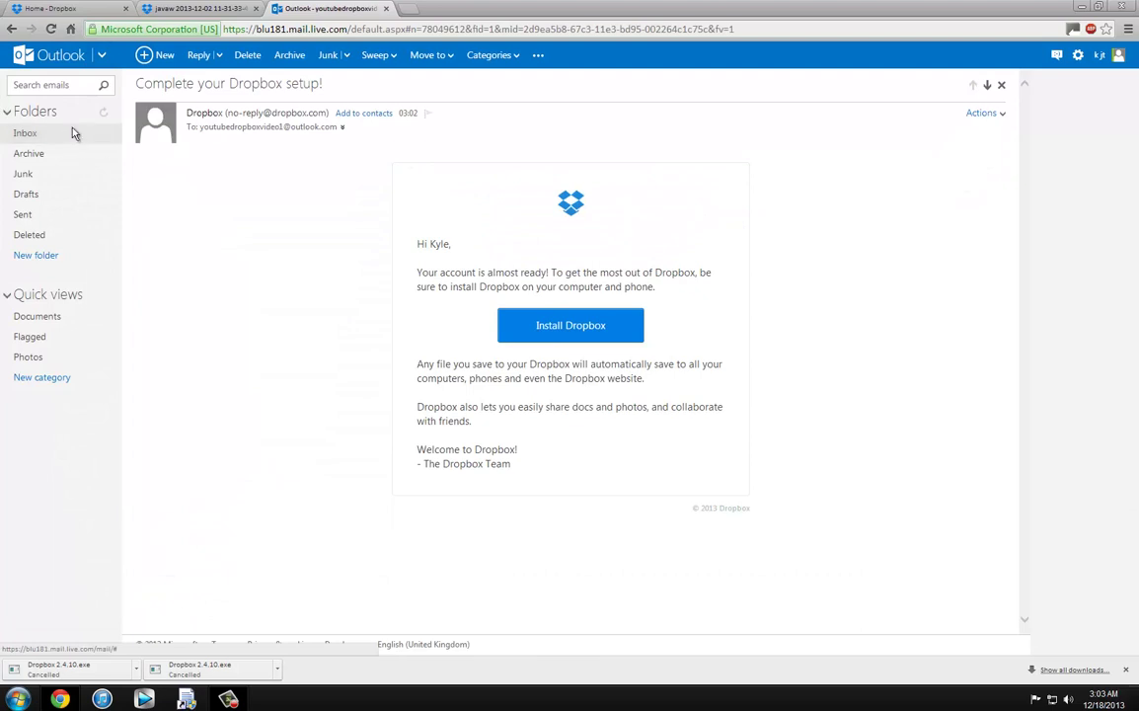
Step: Sign out of the sender's Outlook.com account from the account menu
left_click(229, 7)
left_click(331, 8)
left_click(1119, 54)
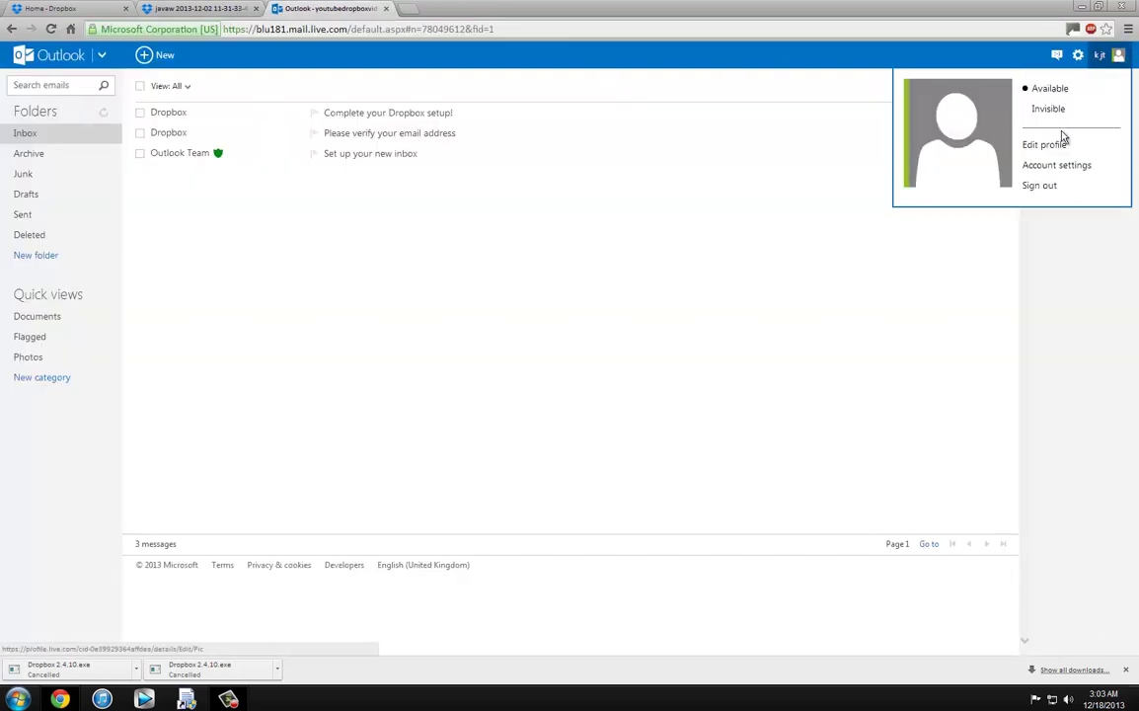
left_click(1042, 185)
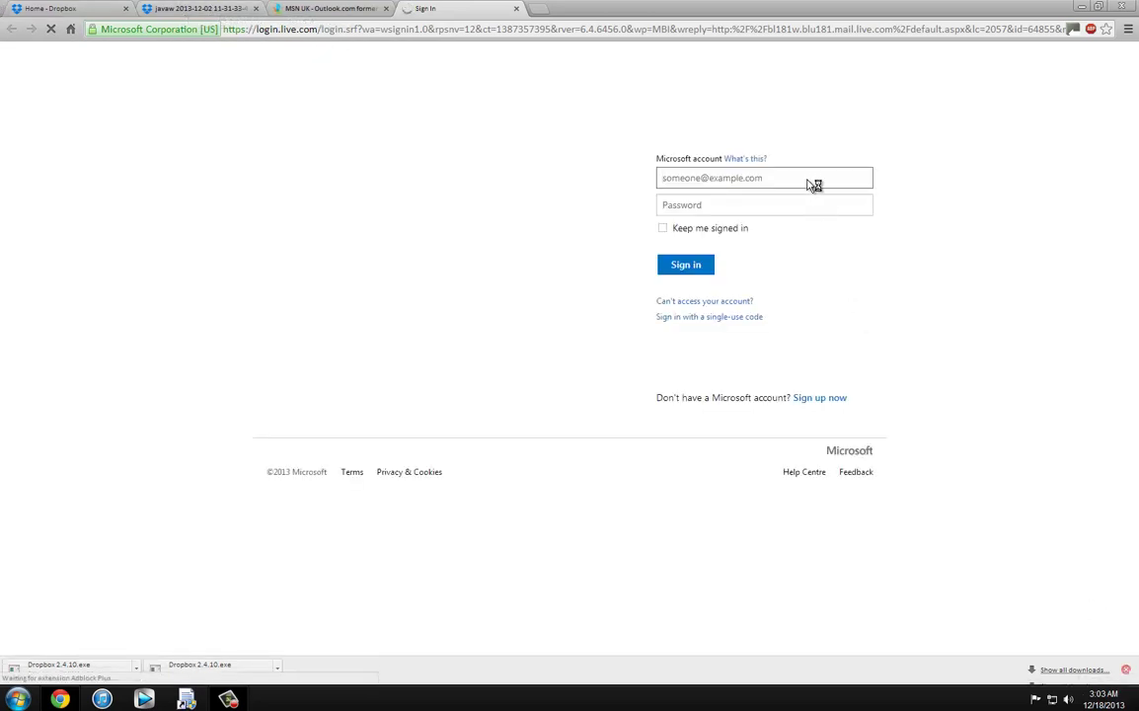
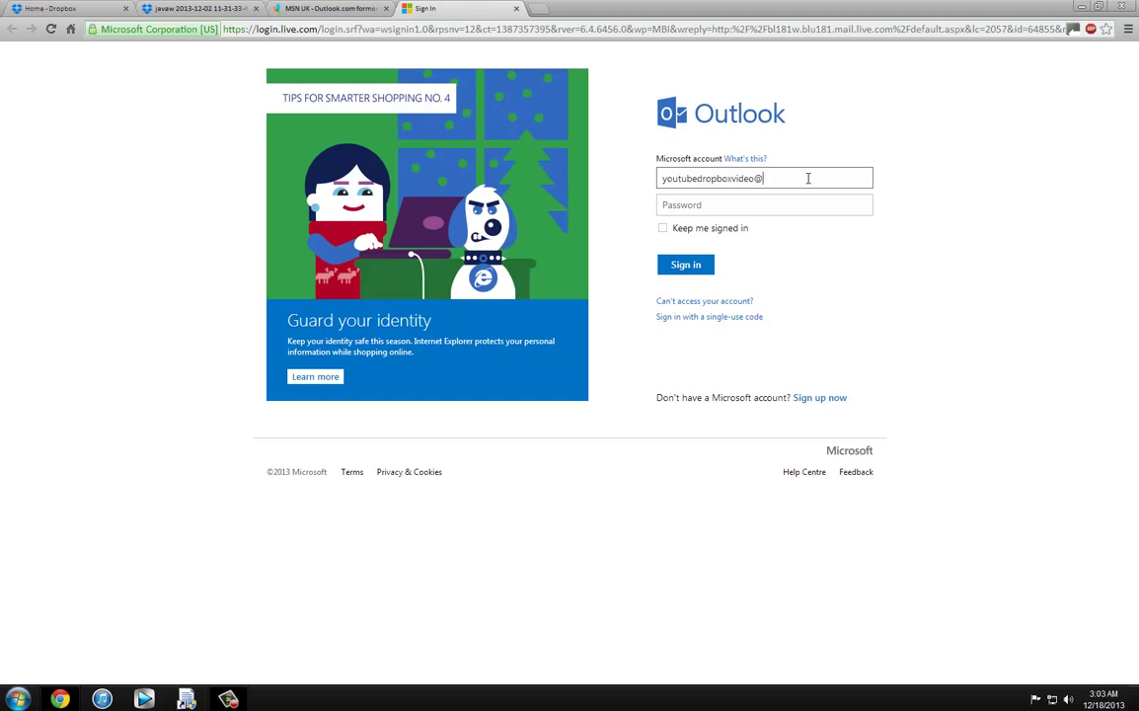
Step: Sign in with the recipient's outlook.com email and password
key("Tab")
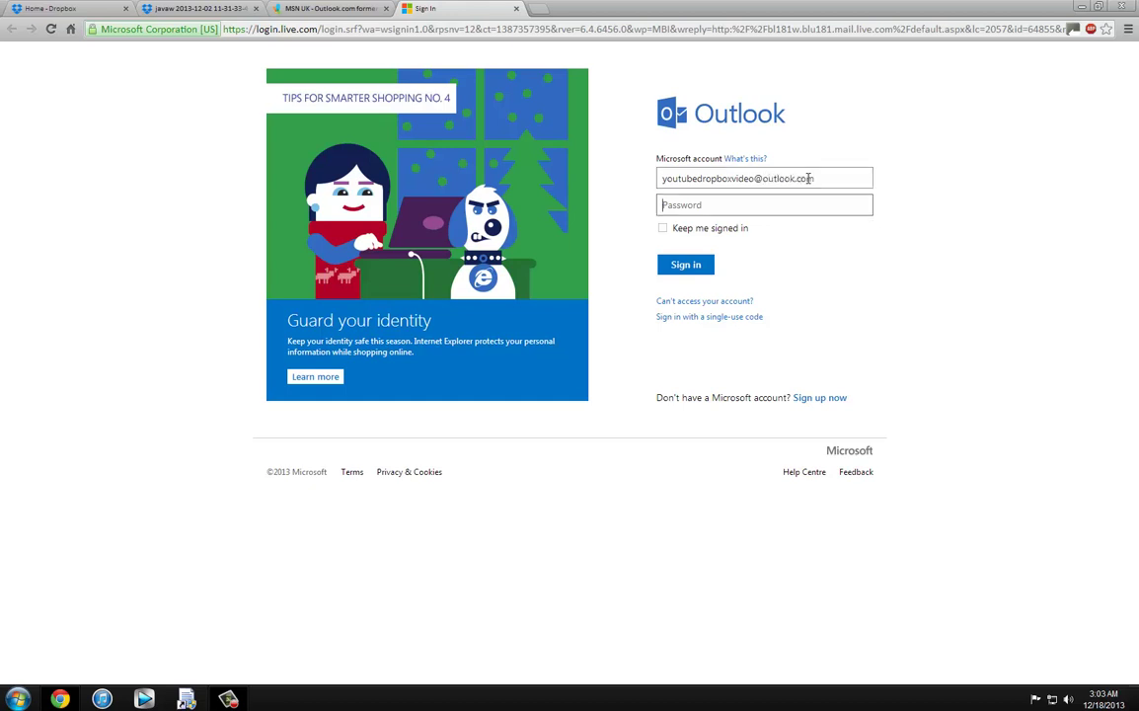
key("Return")
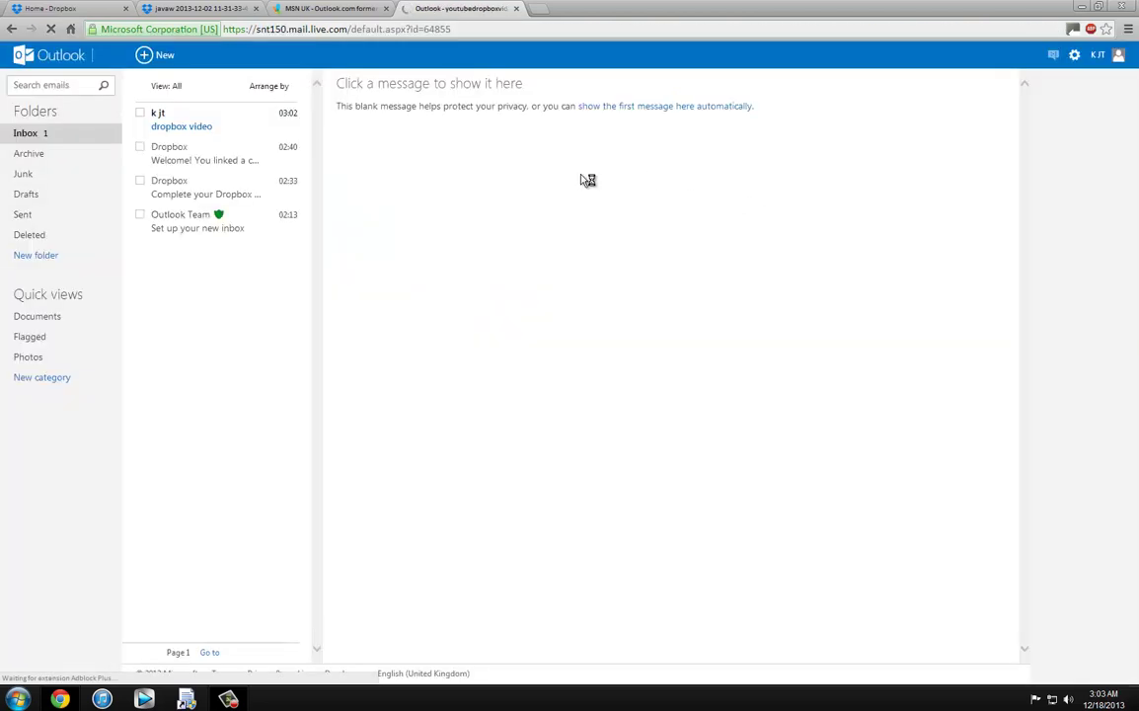
Step: Open the received dropbox video message in the recipient's inbox
left_click(226, 133)
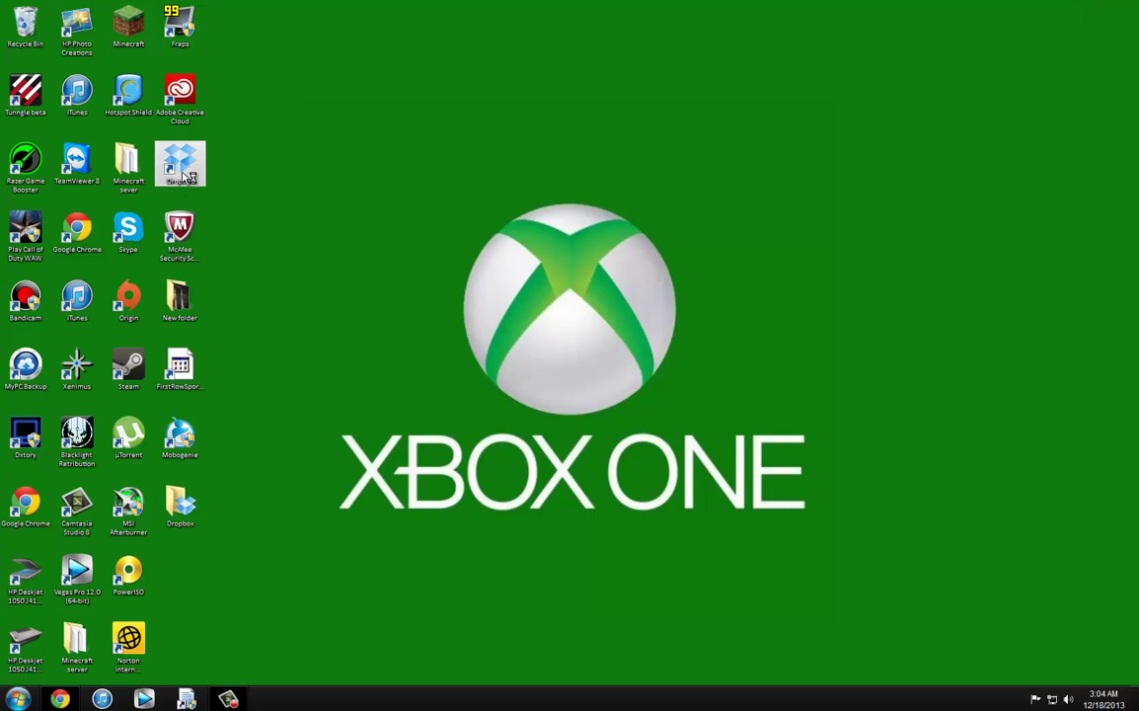
Step: Launch Dropbox setup from the desktop, log in, and pick the Advanced setup type
left_click(181, 179)
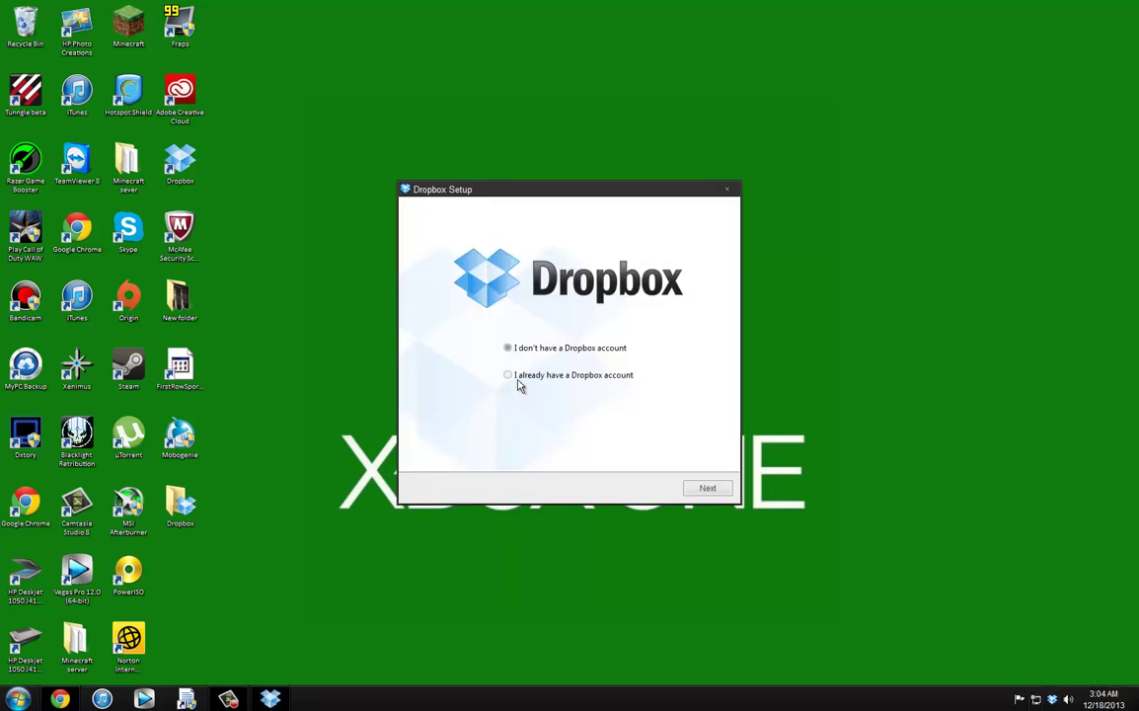
left_click(708, 488)
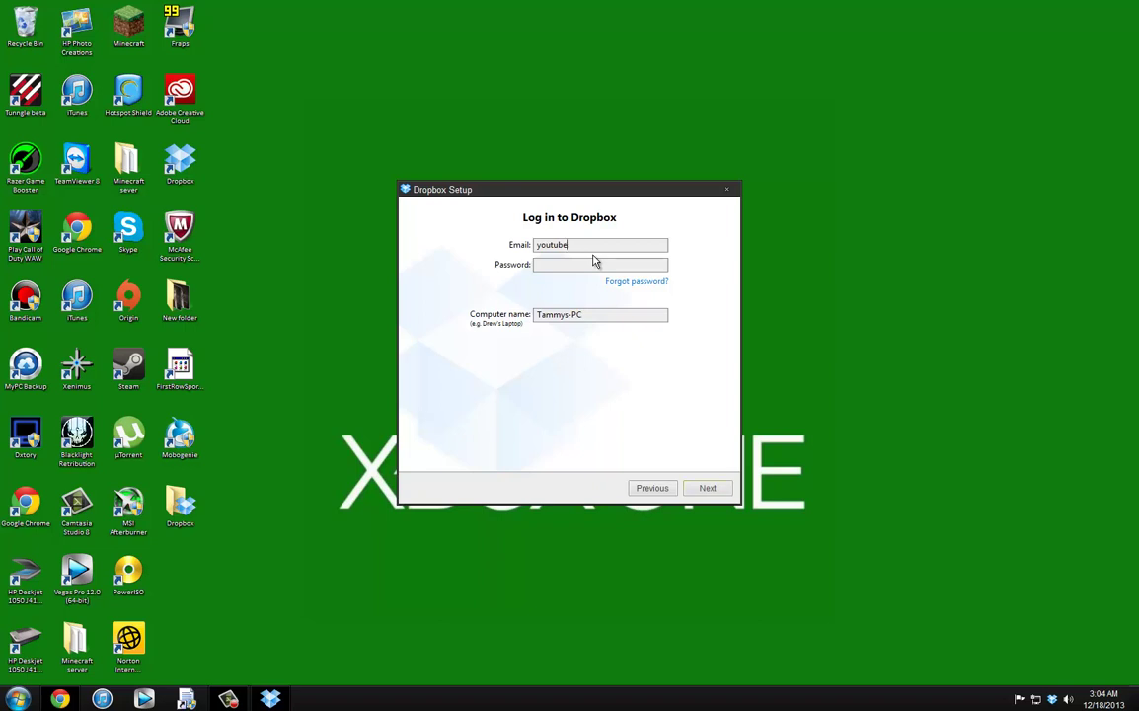
key("ctrl+v")
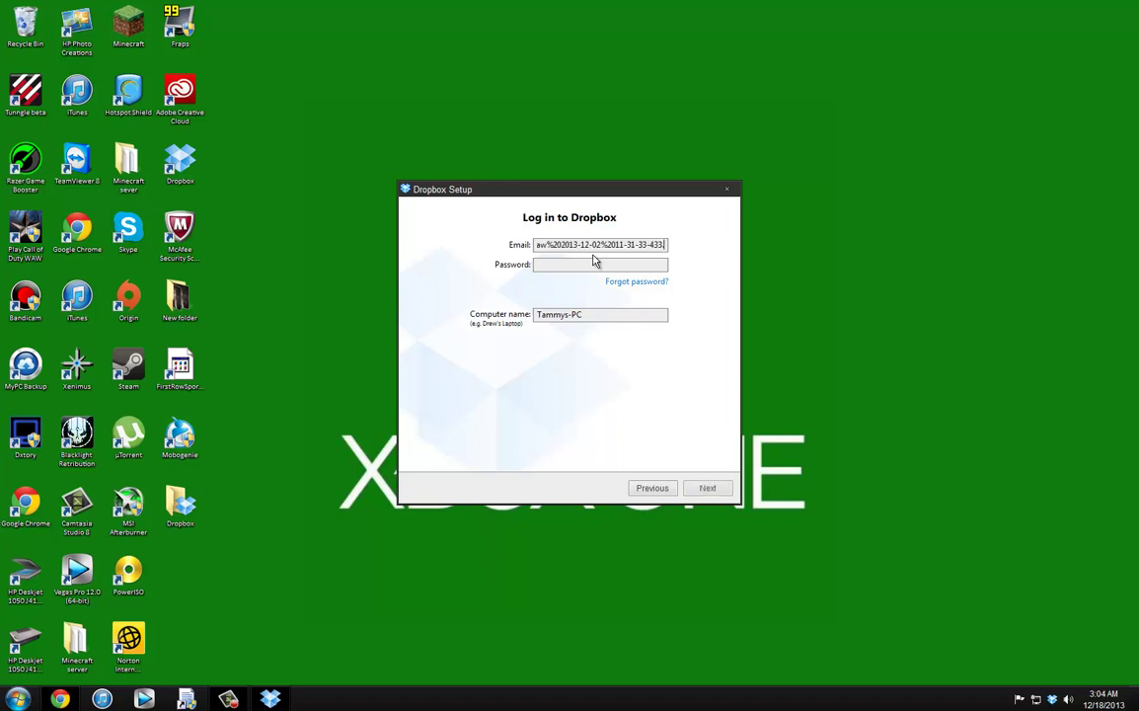
key("Left")
key("Left")
key("Left")
key("Left")
key("Left")
key("Left")
key("Left")
key("Left")
key("Left")
key("Left")
key("Left")
key("Left")
key("Left")
key("Left")
key("Left")
key("Left")
key("Left")
key("Left")
key("Left")
key("Left")
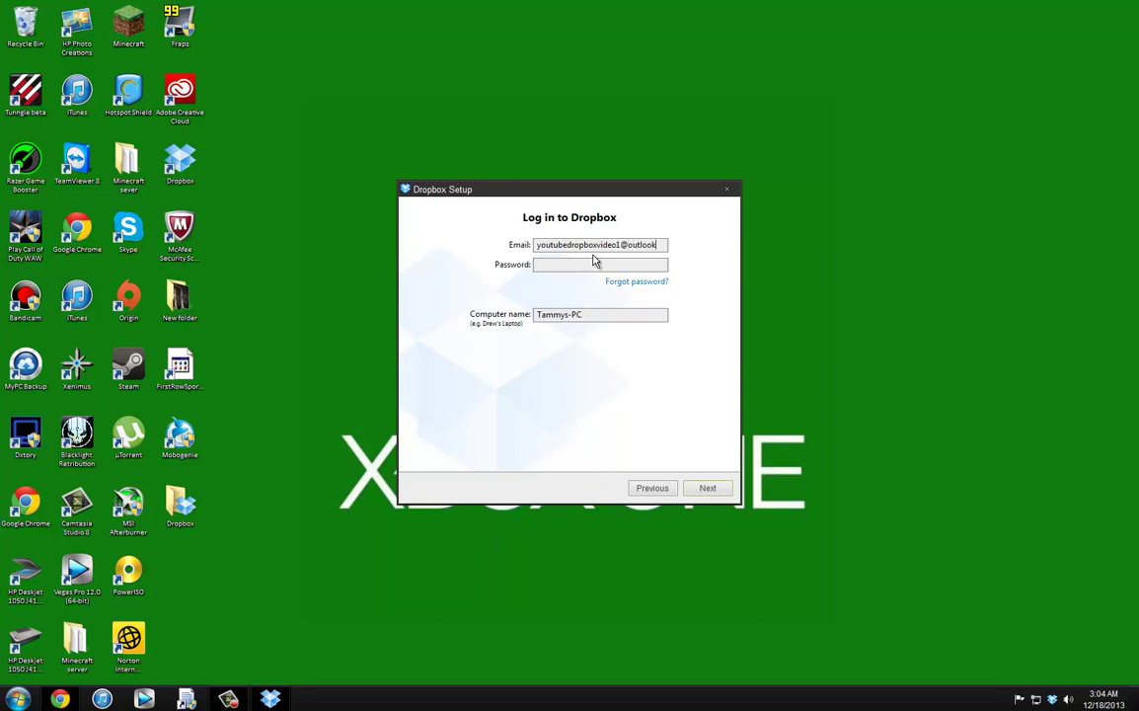
type("com")
left_click(595, 263)
type("1")
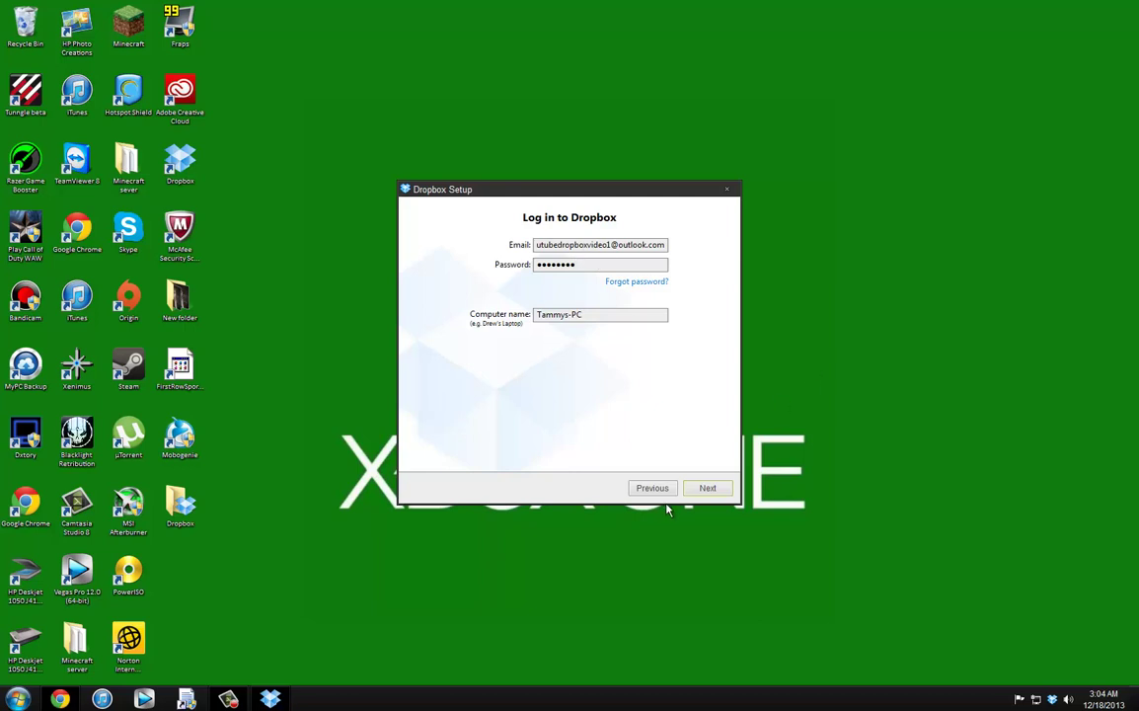
left_click(706, 488)
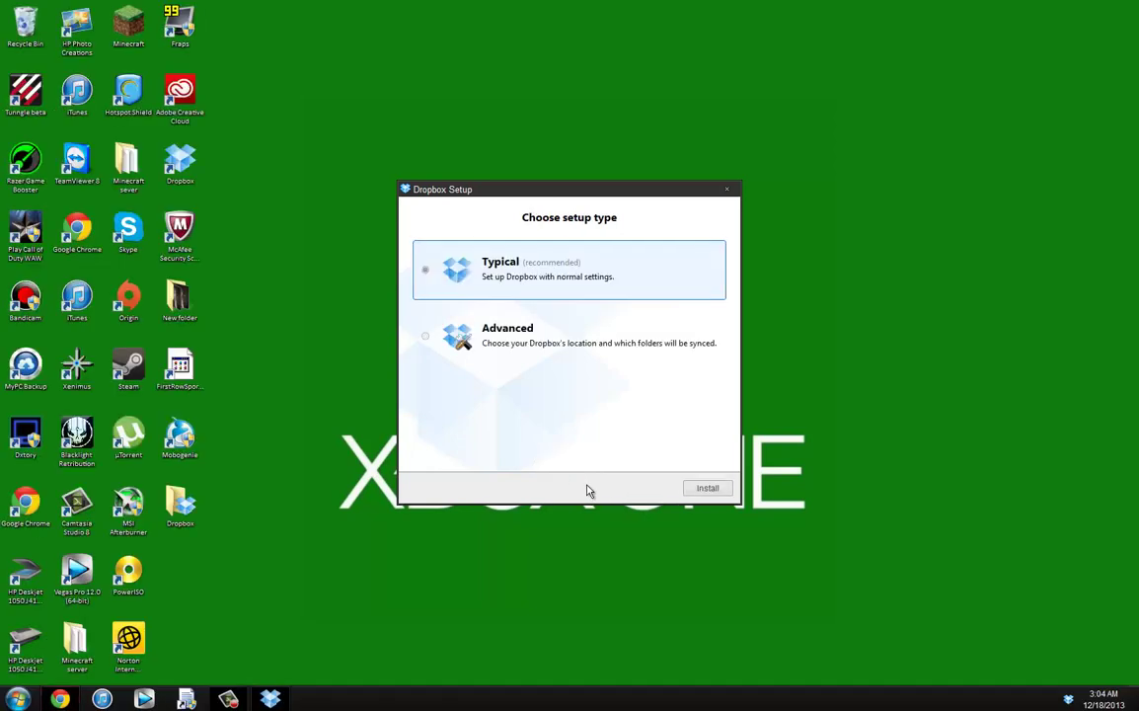
left_click(475, 336)
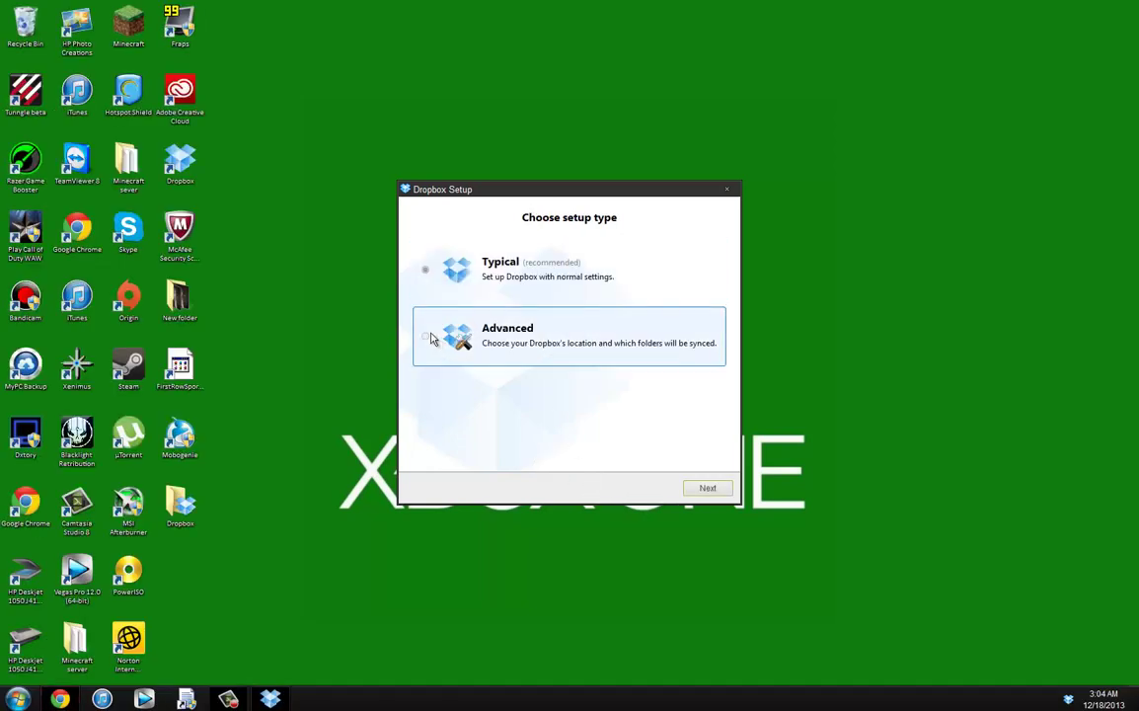
Step: Place the Dropbox folder in a custom location: Libraries > Pictures > My Pictures
left_click(720, 483)
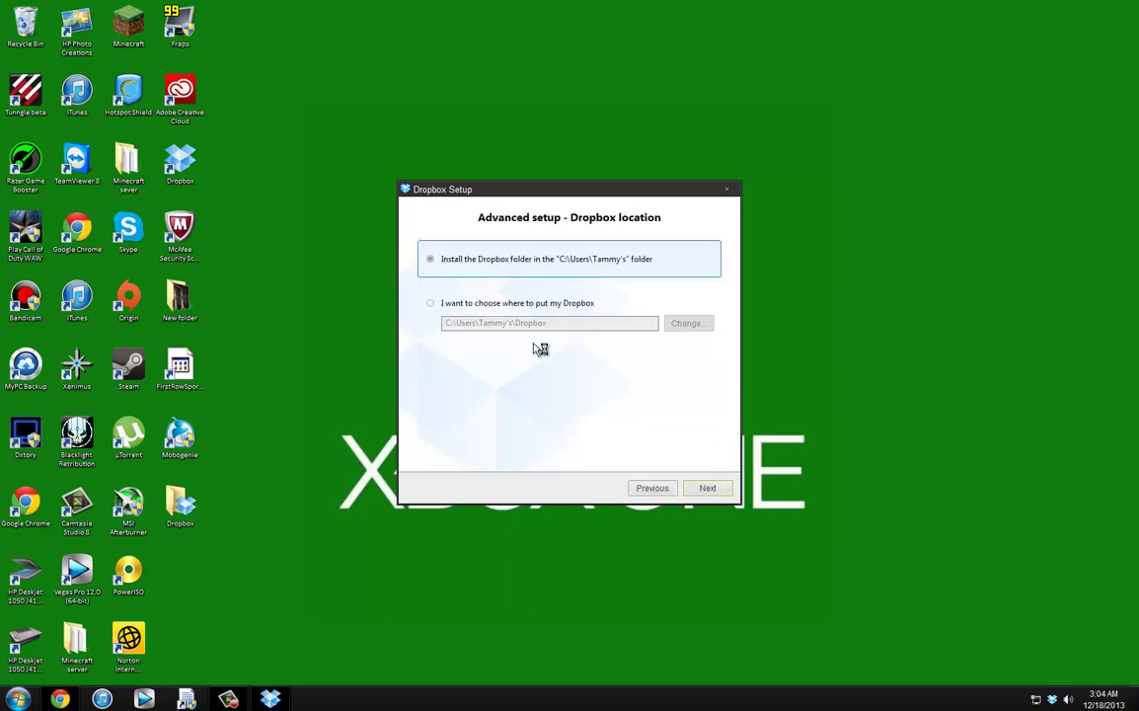
left_click(456, 304)
left_click(721, 488)
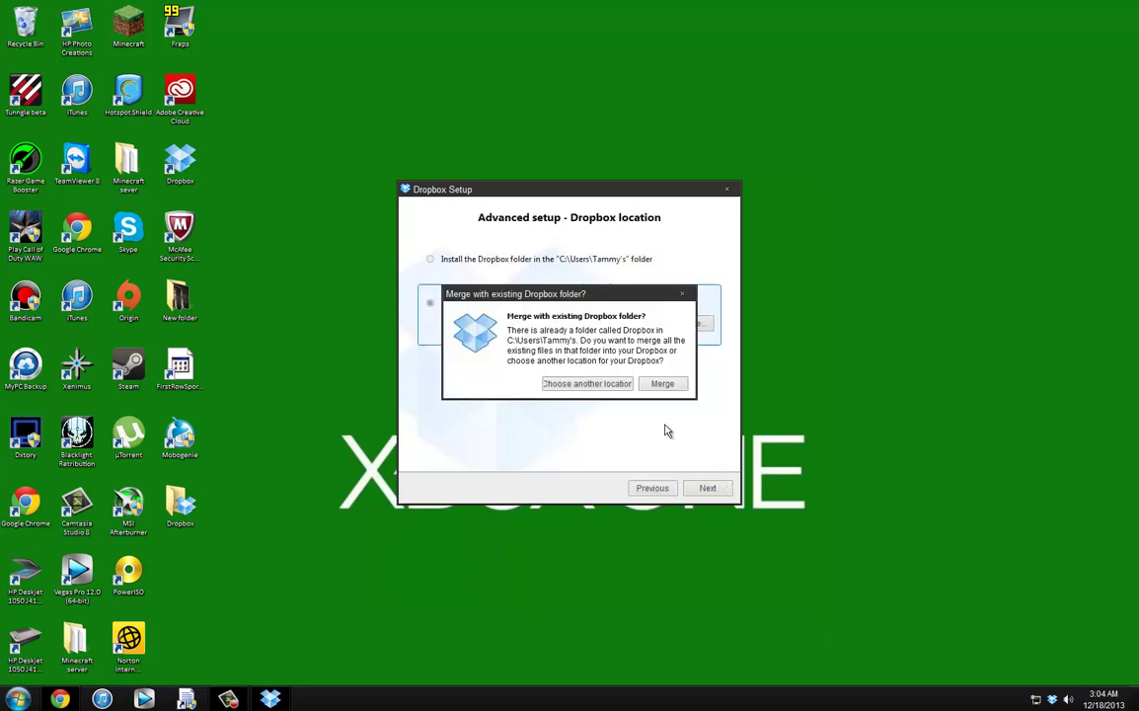
left_click(622, 384)
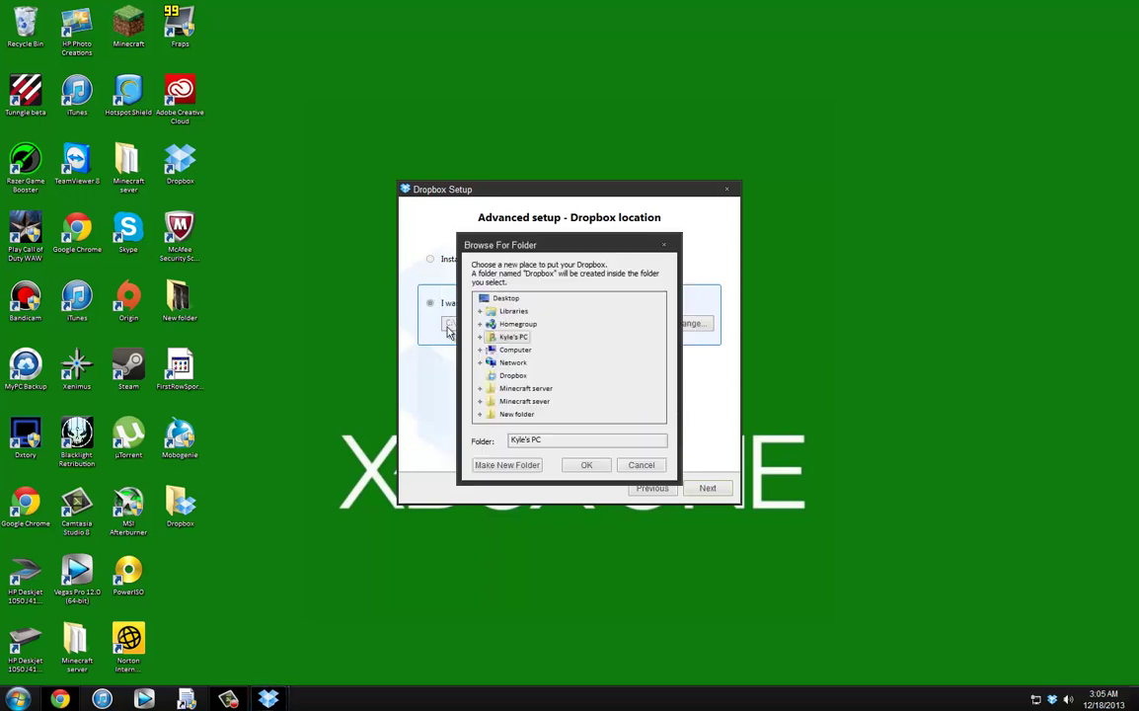
left_click(513, 311)
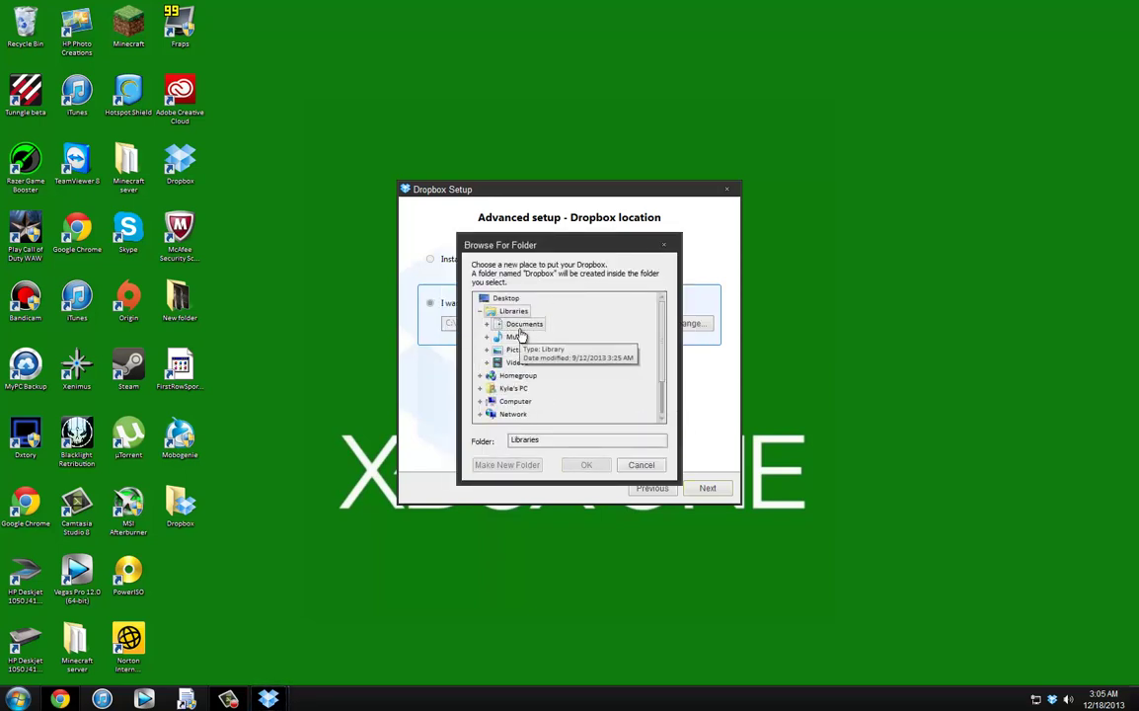
left_click(521, 350)
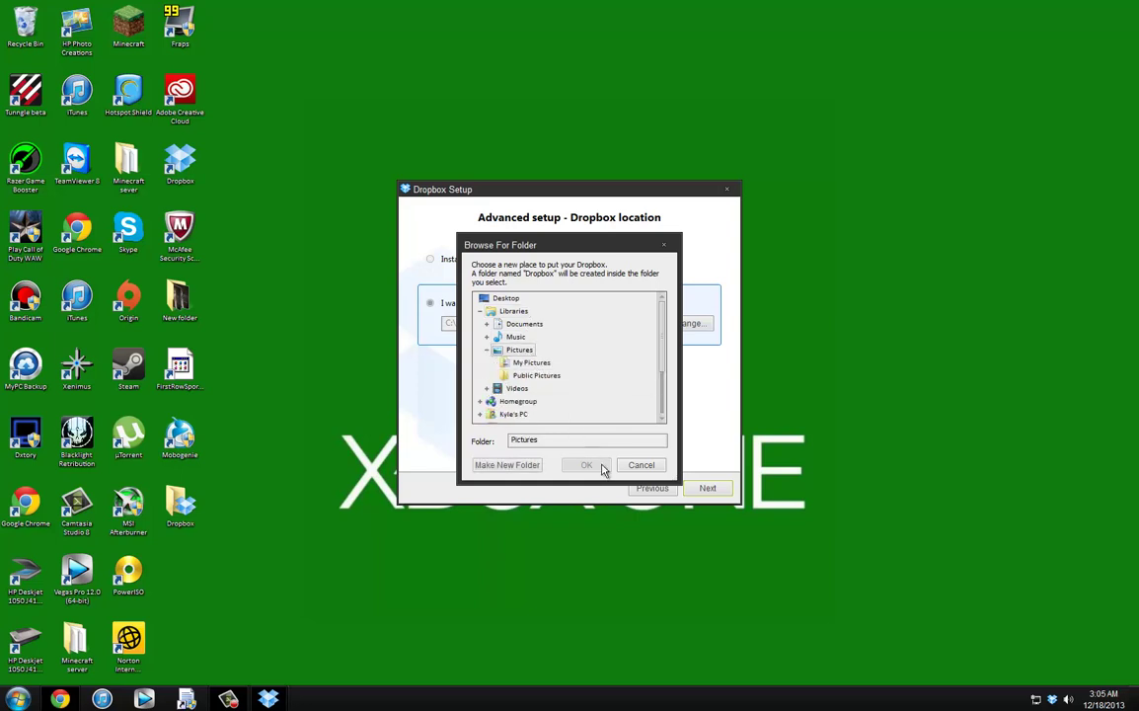
left_click(530, 362)
left_click(587, 464)
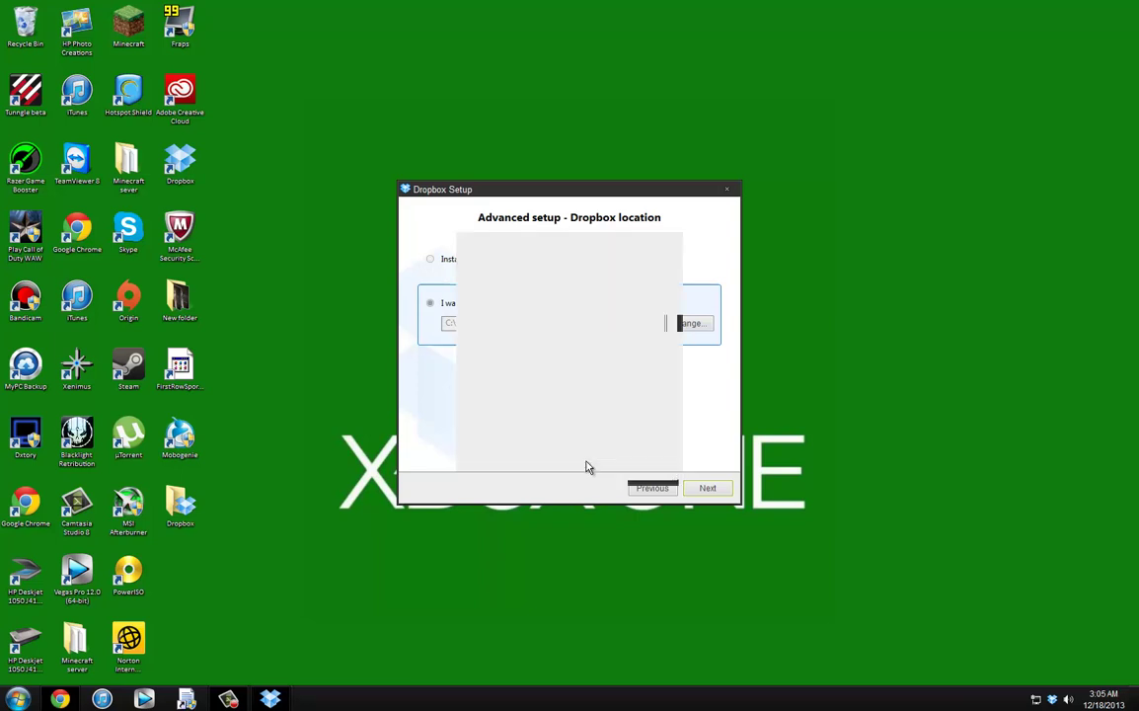
key("Return")
Step: Choose Selective Sync, install, skip the phone setup and tour, and finish setup
left_click(473, 306)
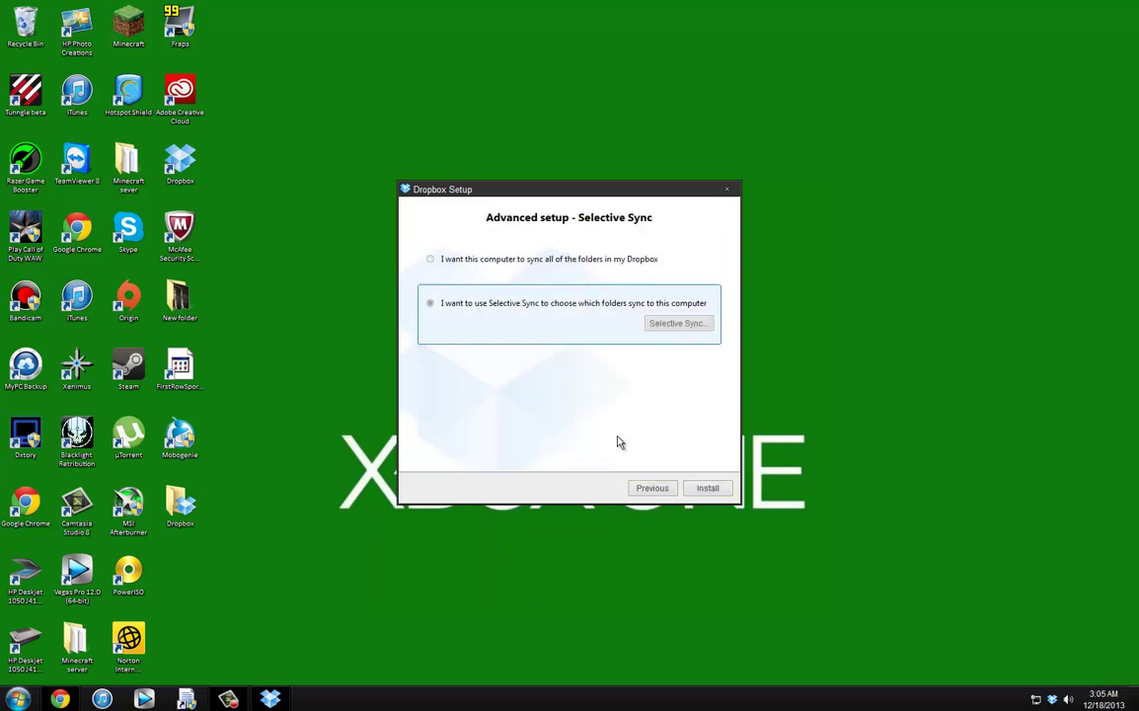
left_click(704, 488)
left_click(642, 332)
scroll(561, 367, "up", 10)
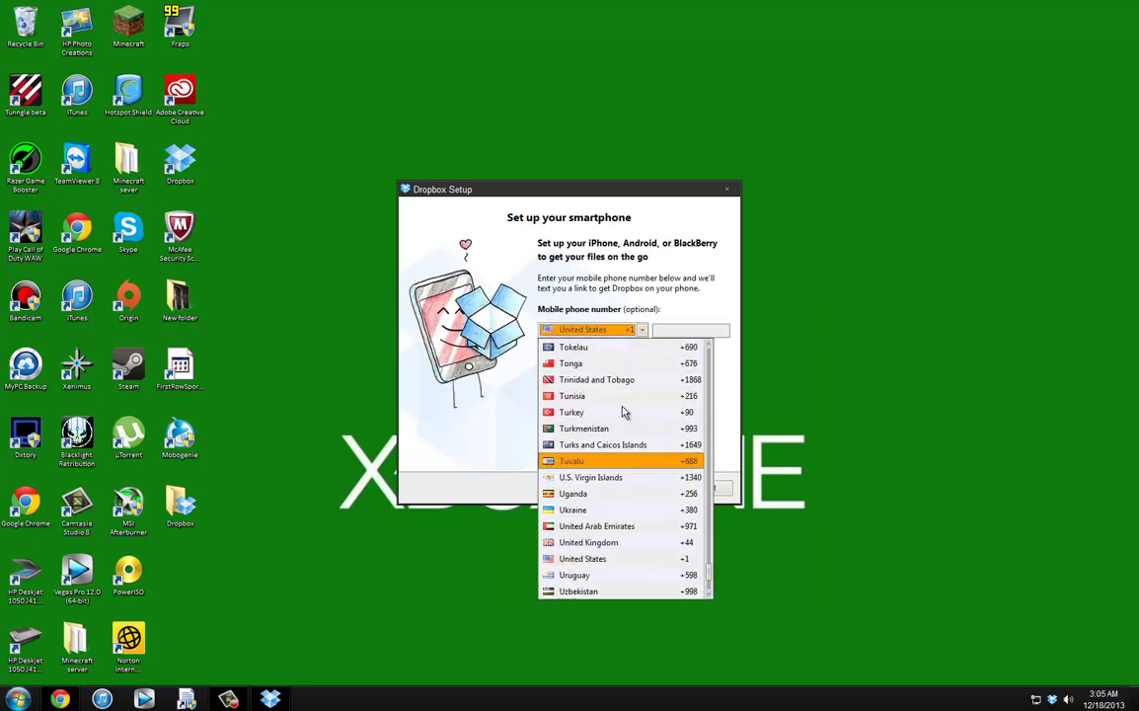
left_click(726, 481)
left_click(708, 487)
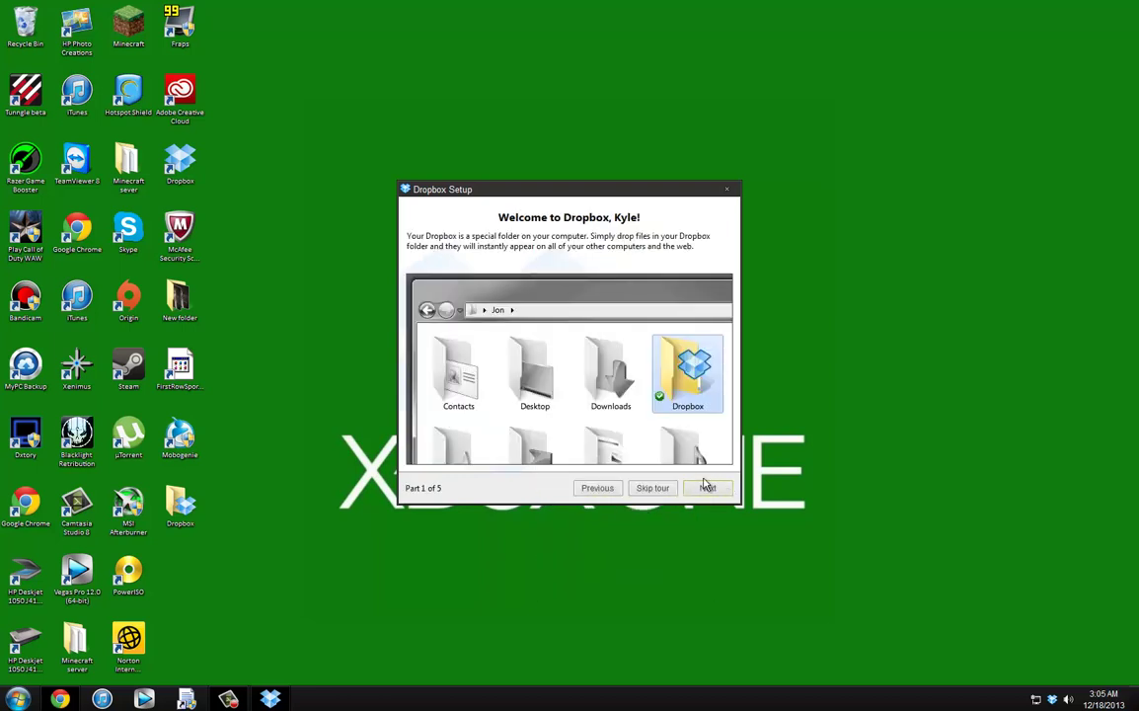
left_click(654, 488)
left_click(709, 489)
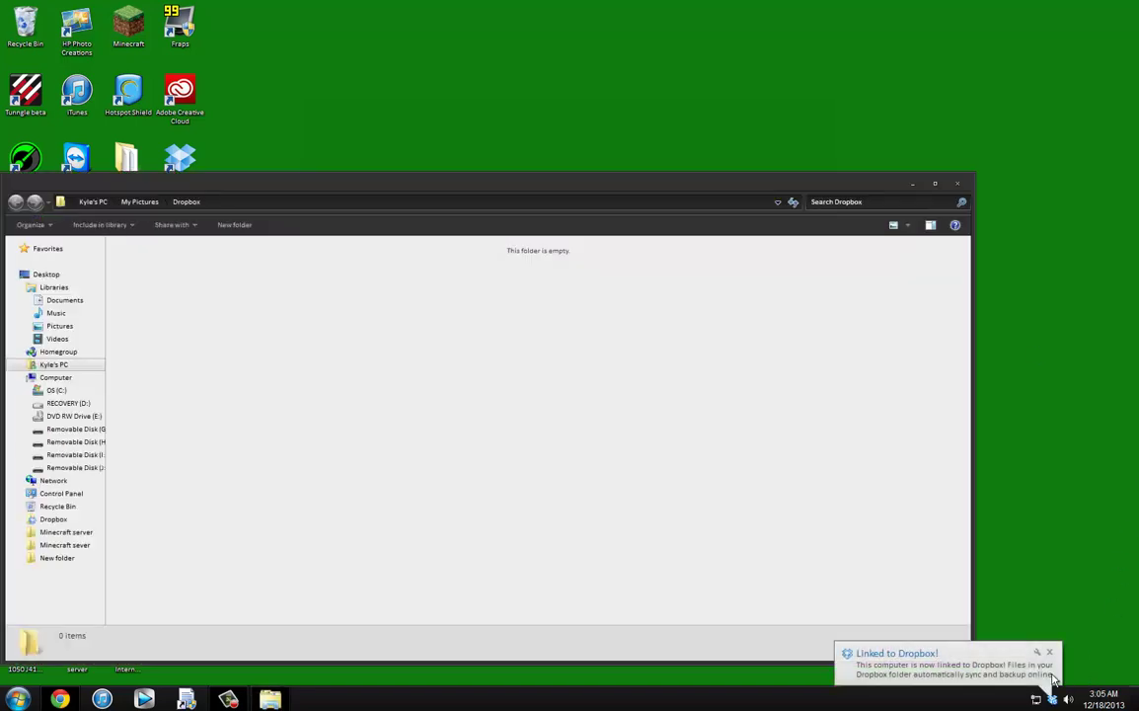
Step: Dismiss the Linked to Dropbox notice and confirm the six files have synced
left_click(1053, 662)
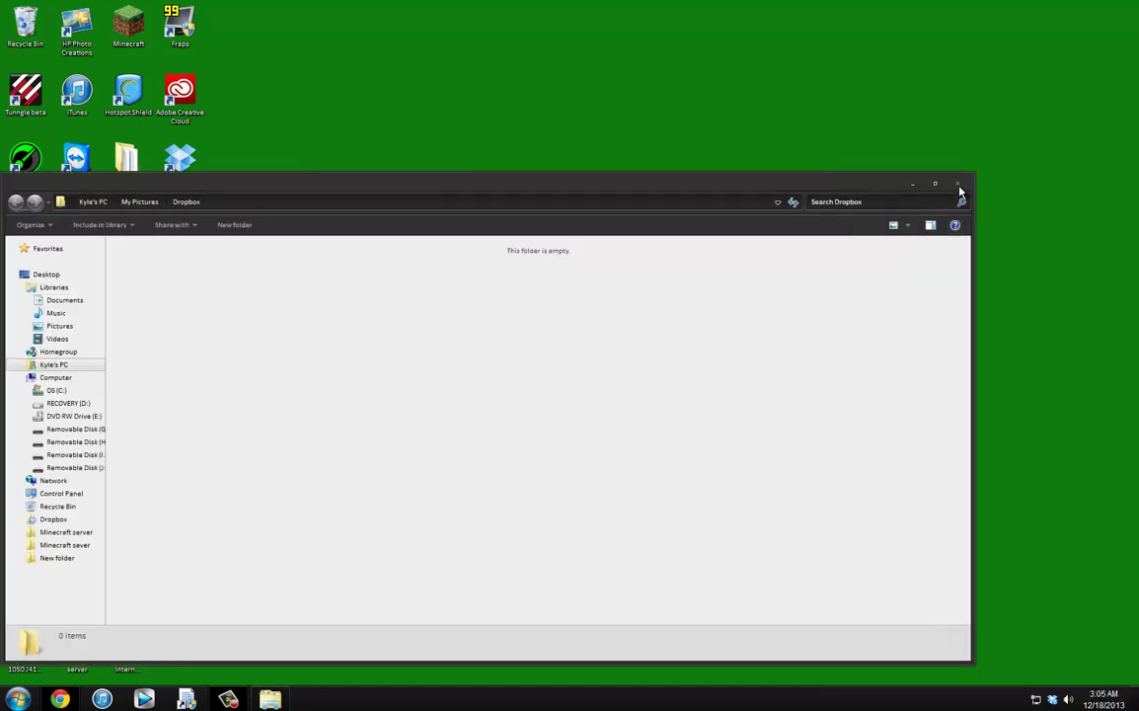
left_click(957, 183)
left_click(1054, 699)
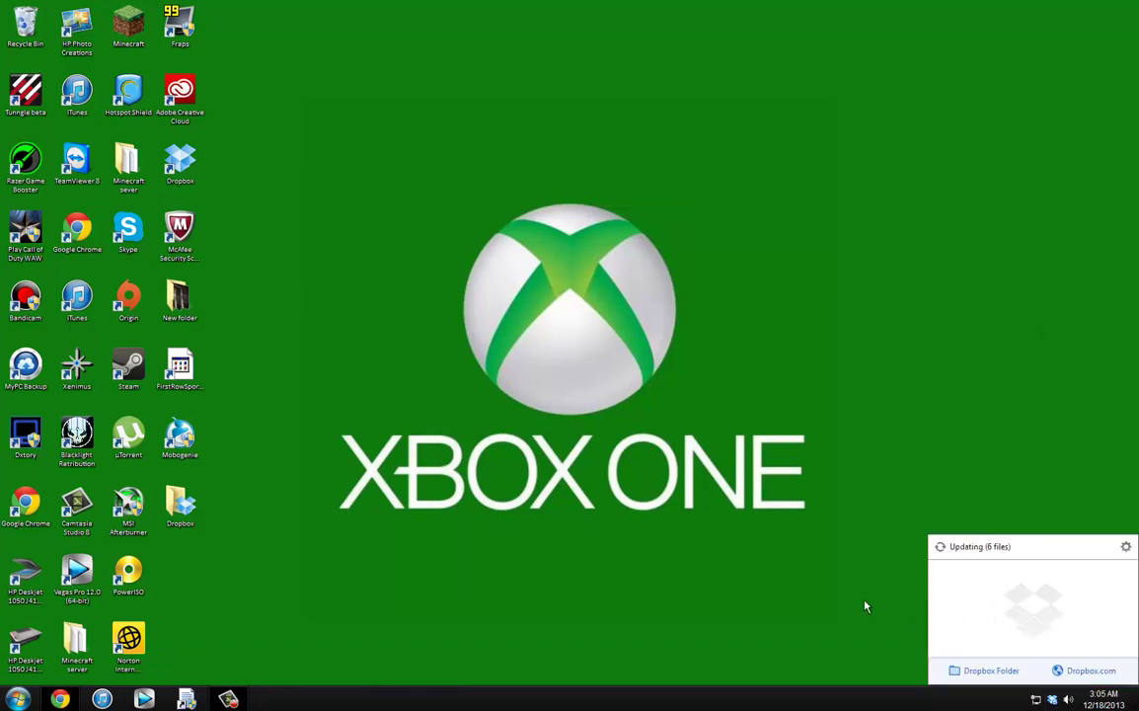
left_click(911, 619)
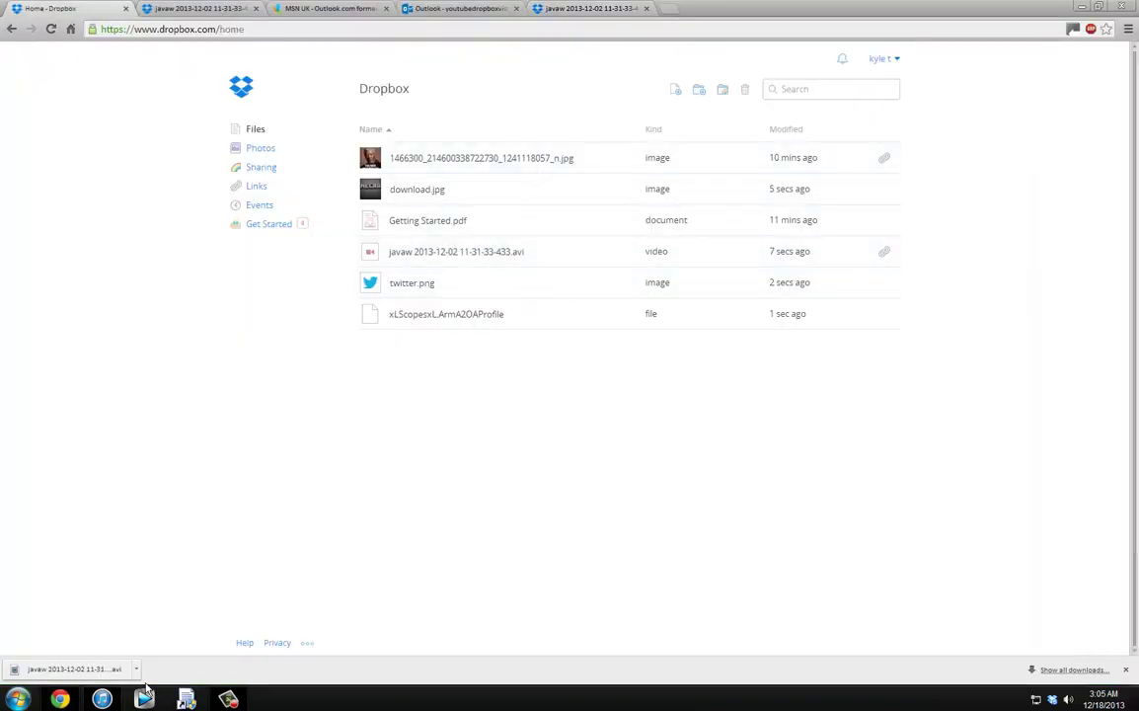
Step: Check Dropbox sync status, then show the downloaded video in the Downloads folder
left_click(1053, 699)
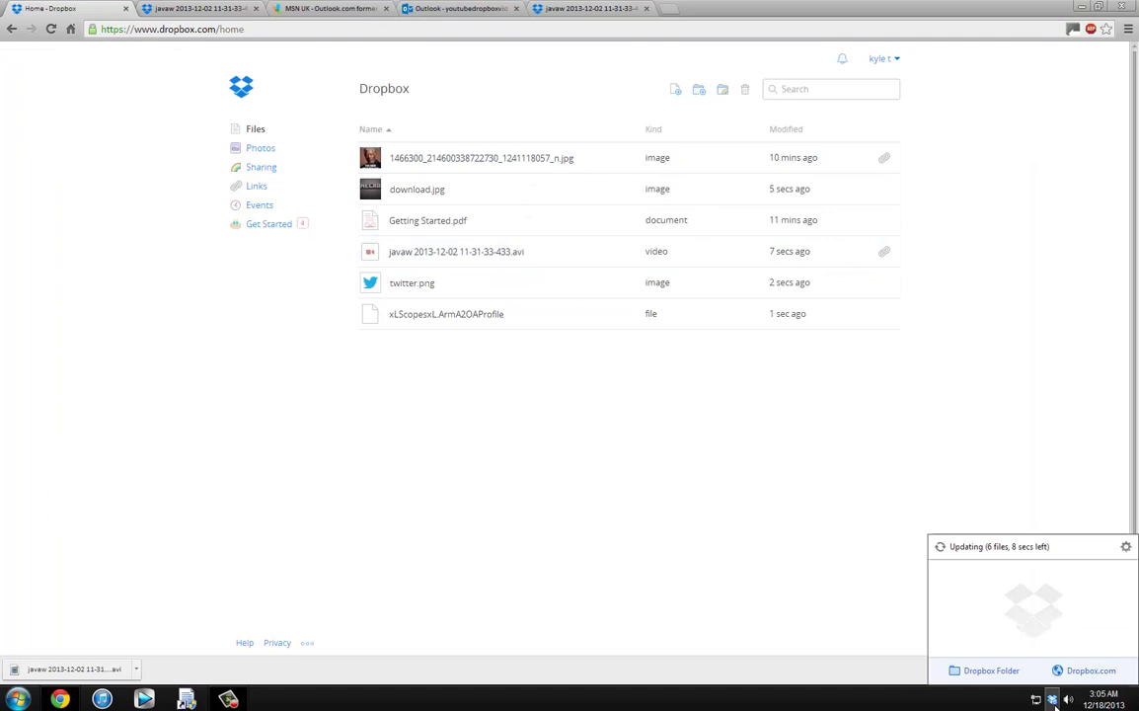
left_click(779, 564)
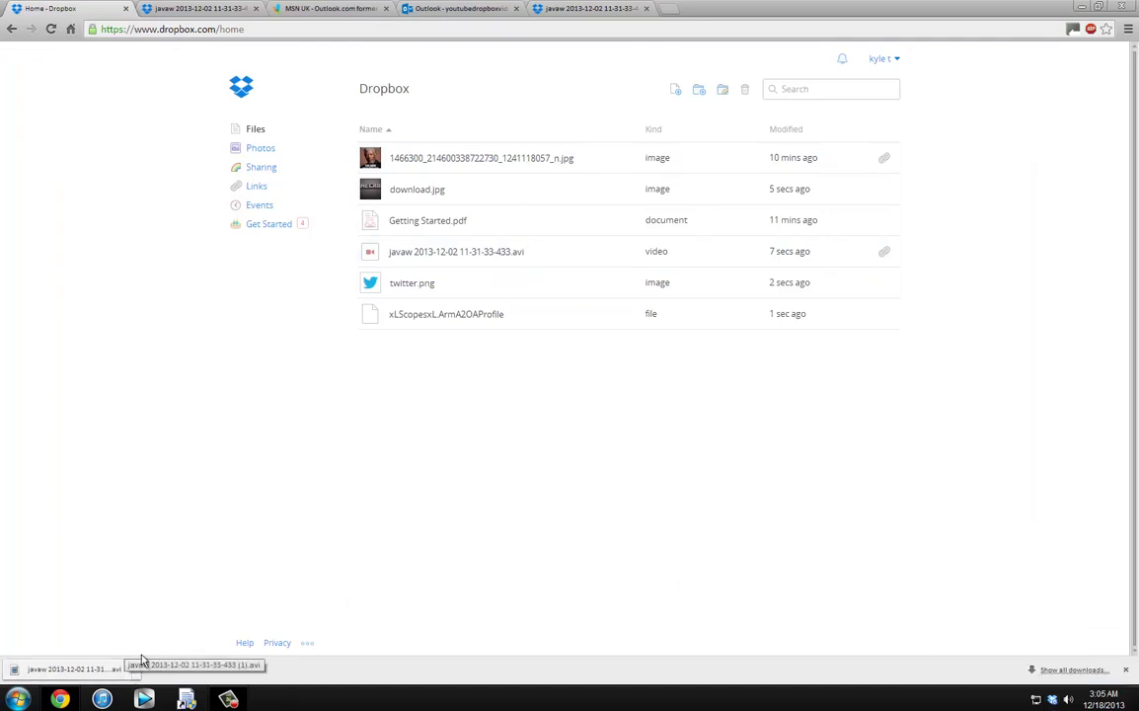
left_click(138, 669)
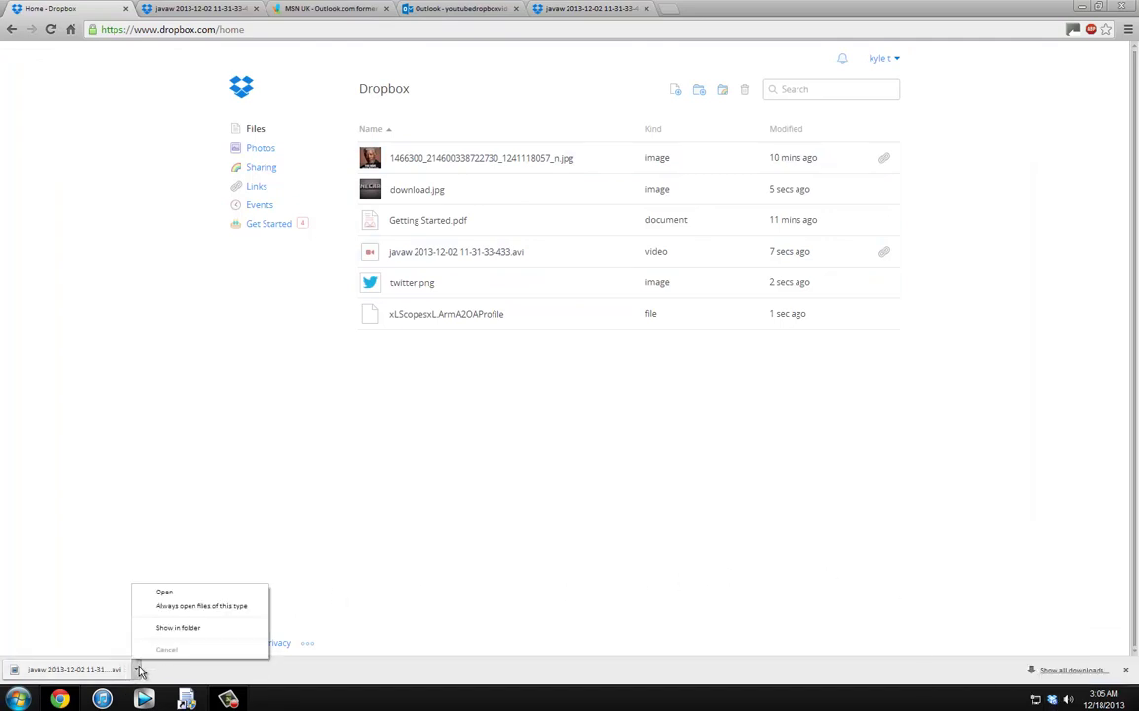
left_click(183, 624)
left_click(247, 462)
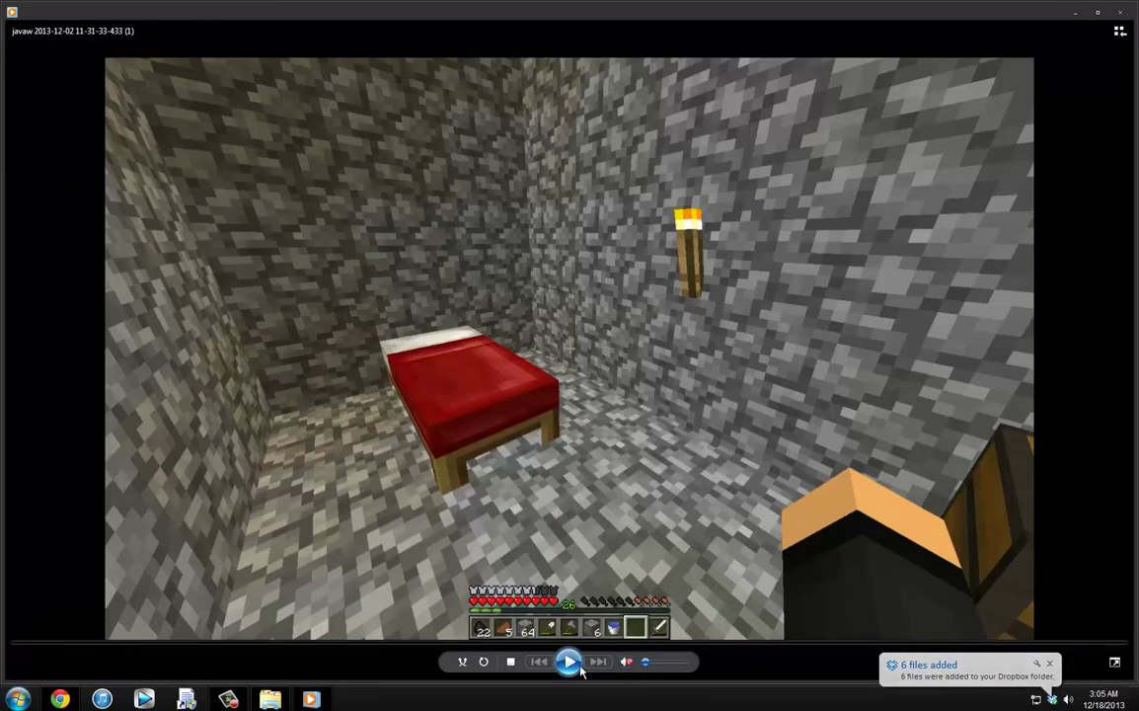
left_click(571, 663)
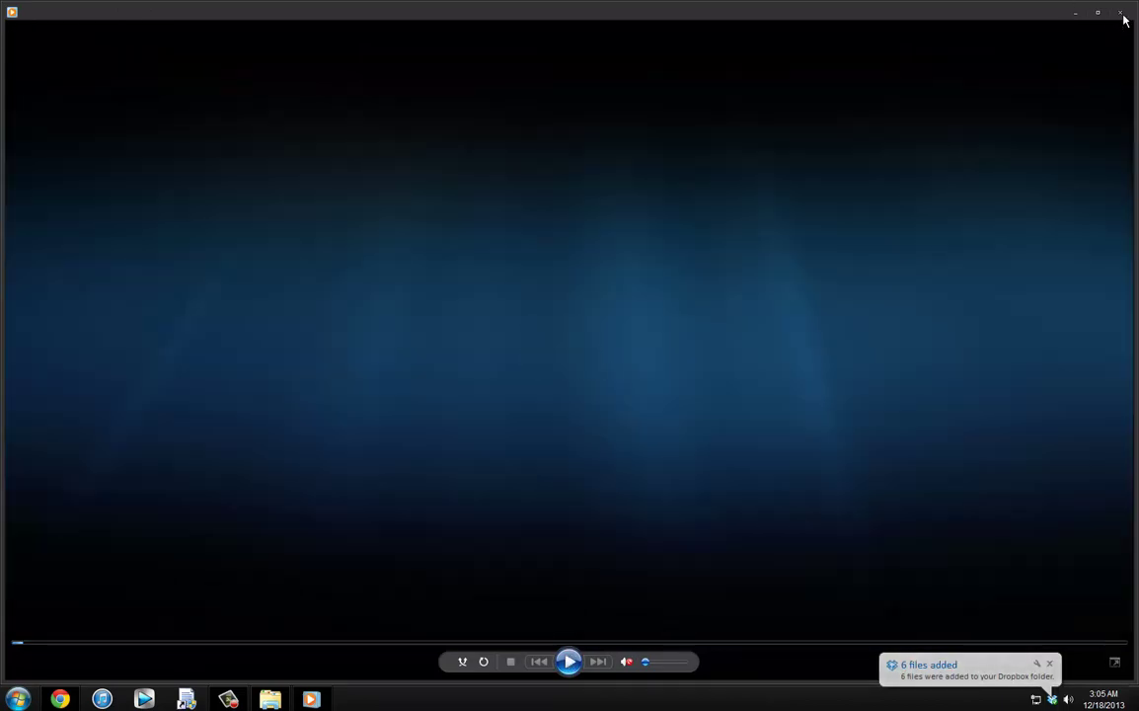
left_click(1121, 14)
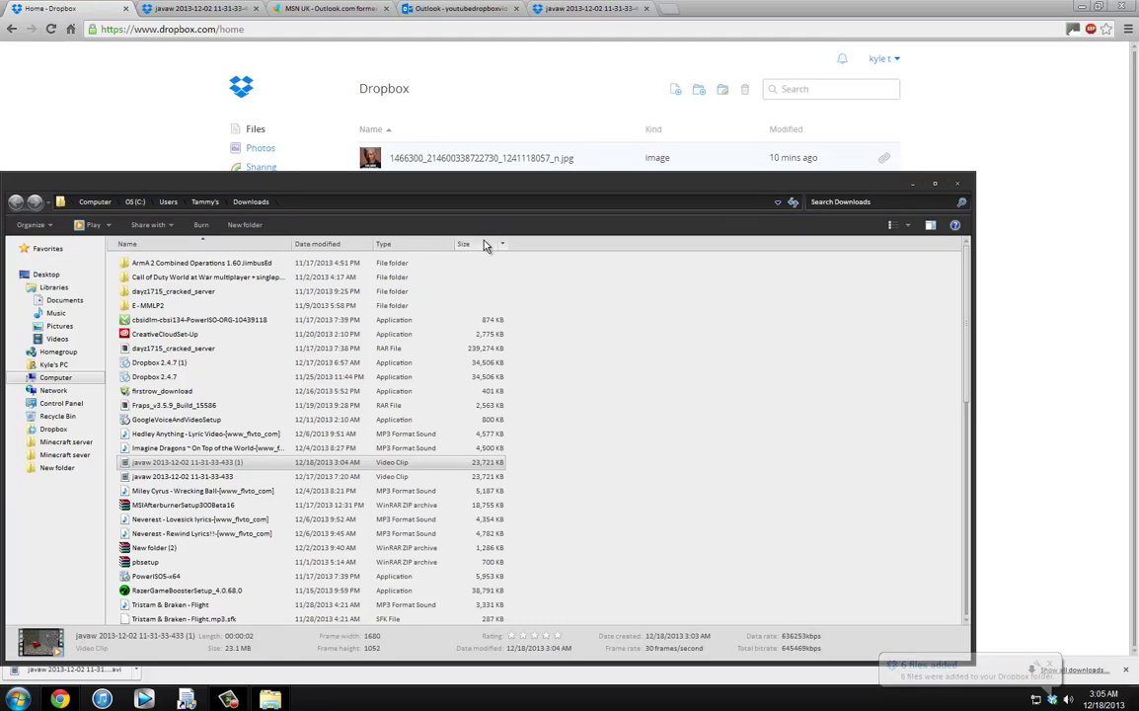
Step: Close Downloads, open the Dropbox folder from the tray panel, verify its six files, then close it
left_click(957, 184)
left_click(1052, 699)
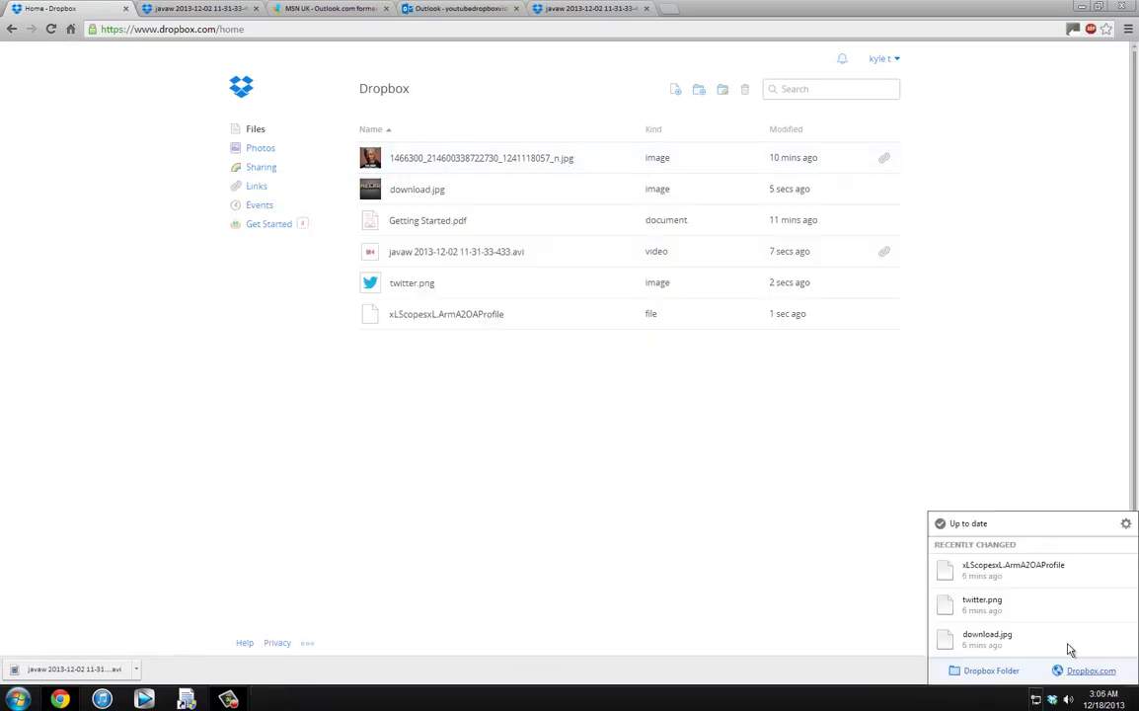
left_click(984, 672)
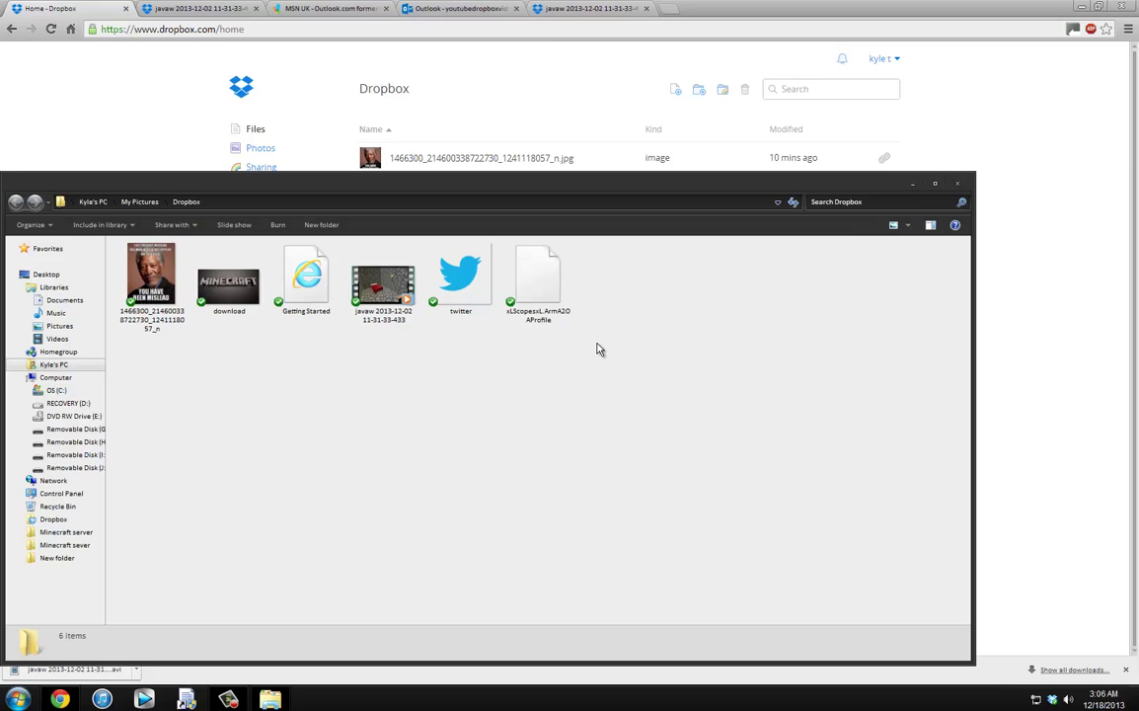
left_click(958, 184)
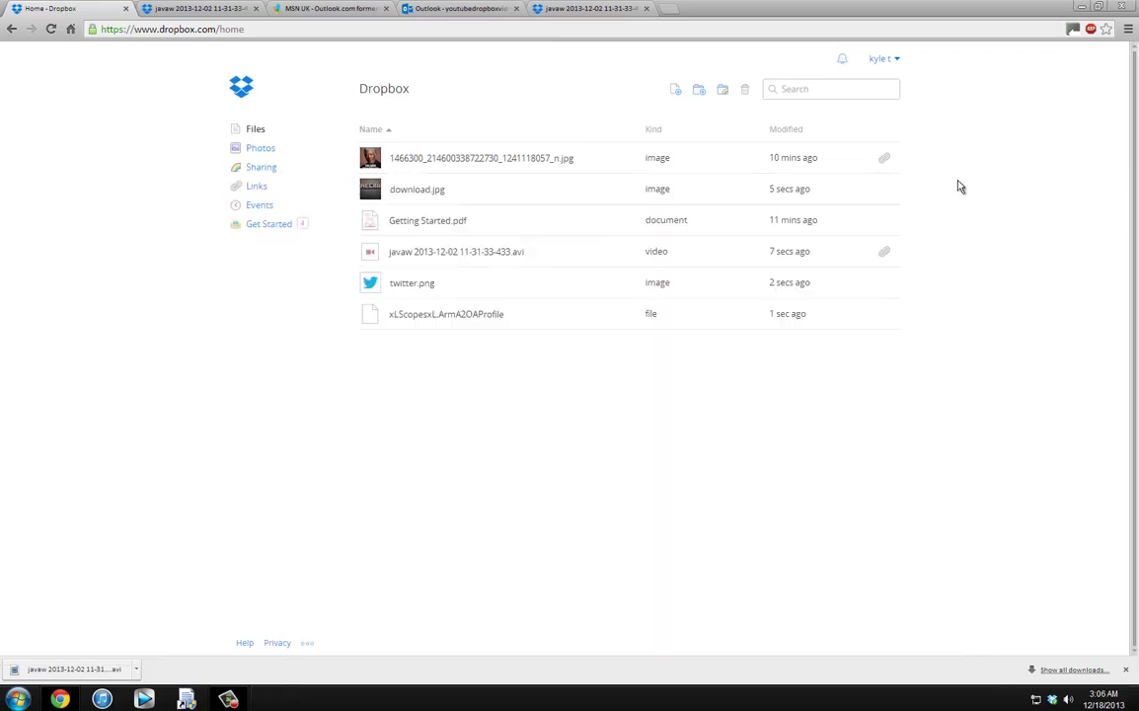
Step: Close the Chrome window showing the Dropbox home page with its six files
left_click(1125, 6)
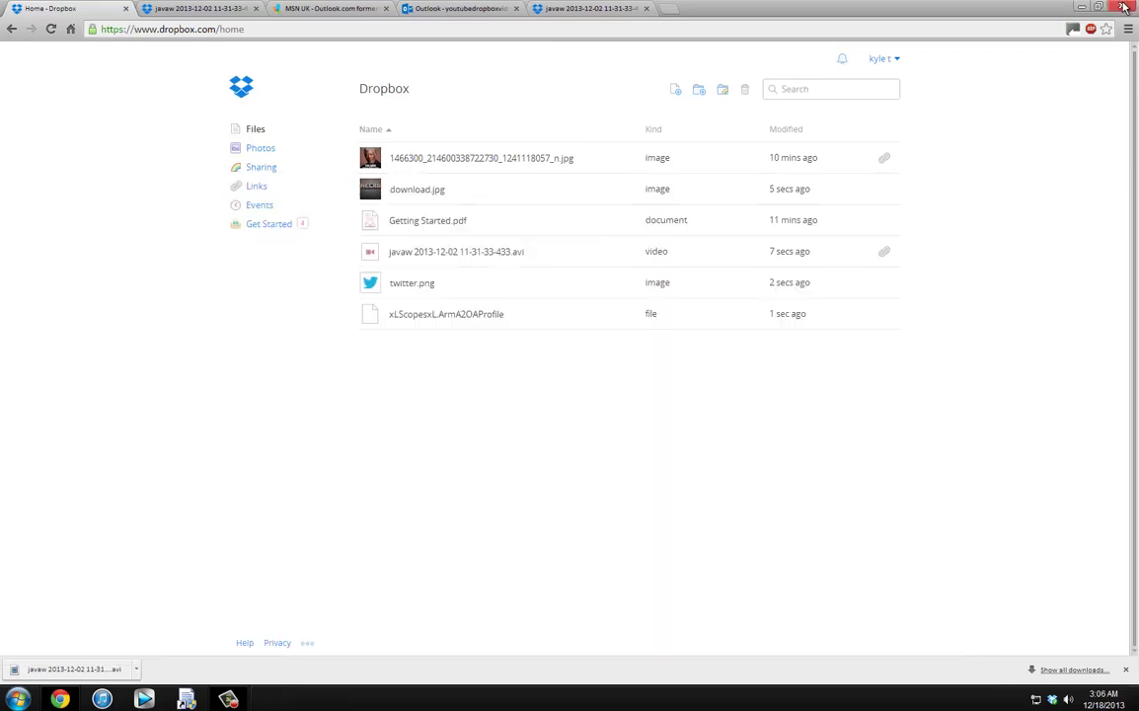